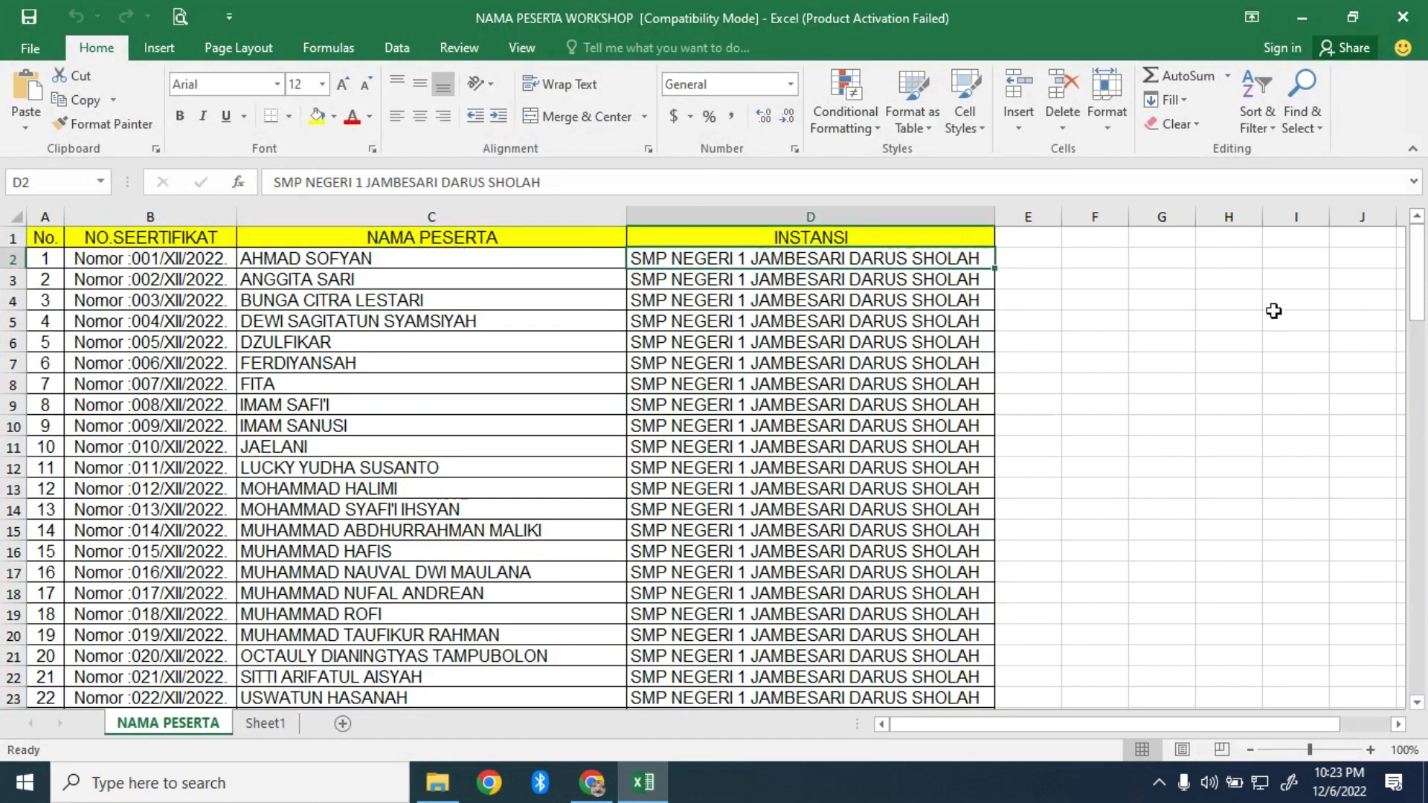
Review the participant list down to row 111, then return to the first certificate number in B2
left_click_drag(1421, 361, 1426, 714)
left_click(392, 699)
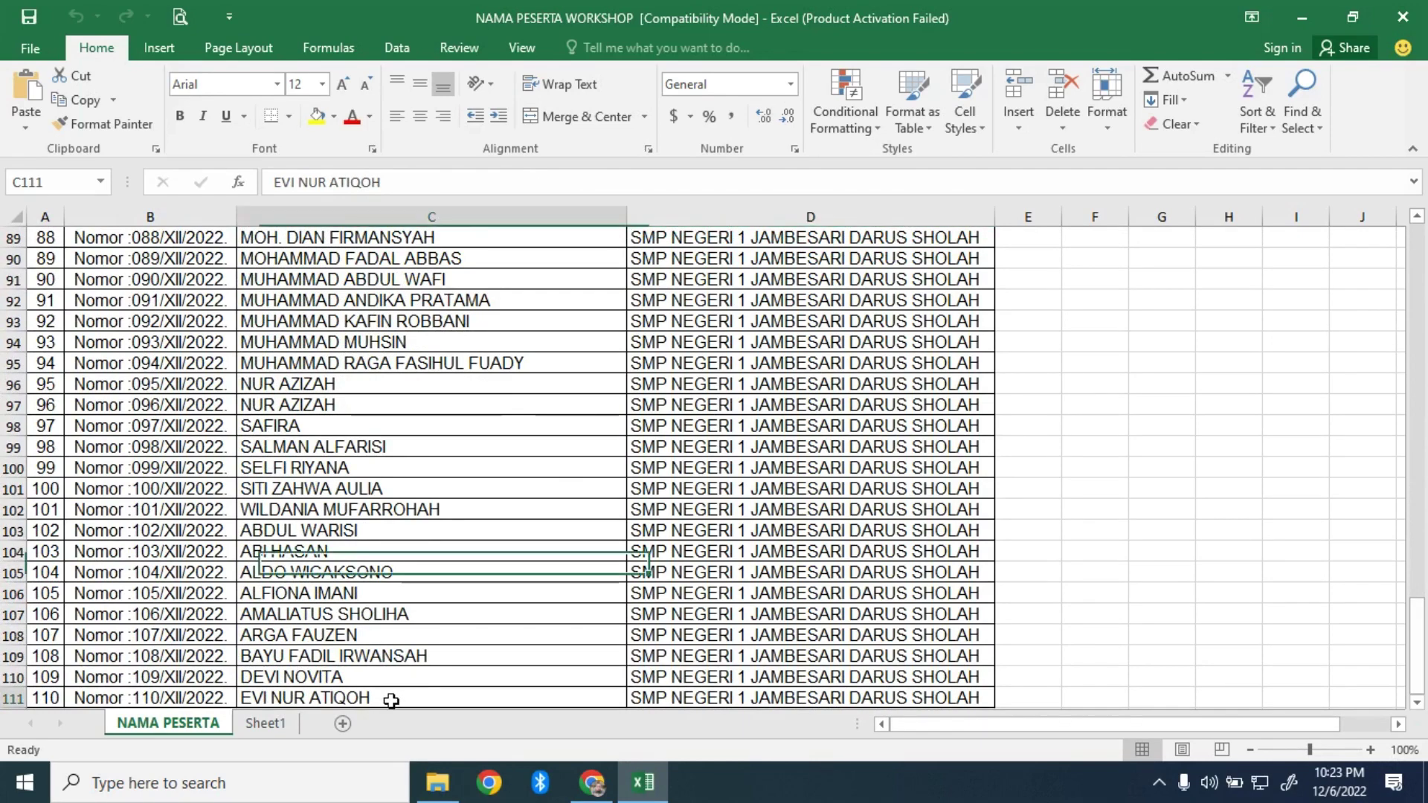
left_click_drag(1411, 617, 1418, 223)
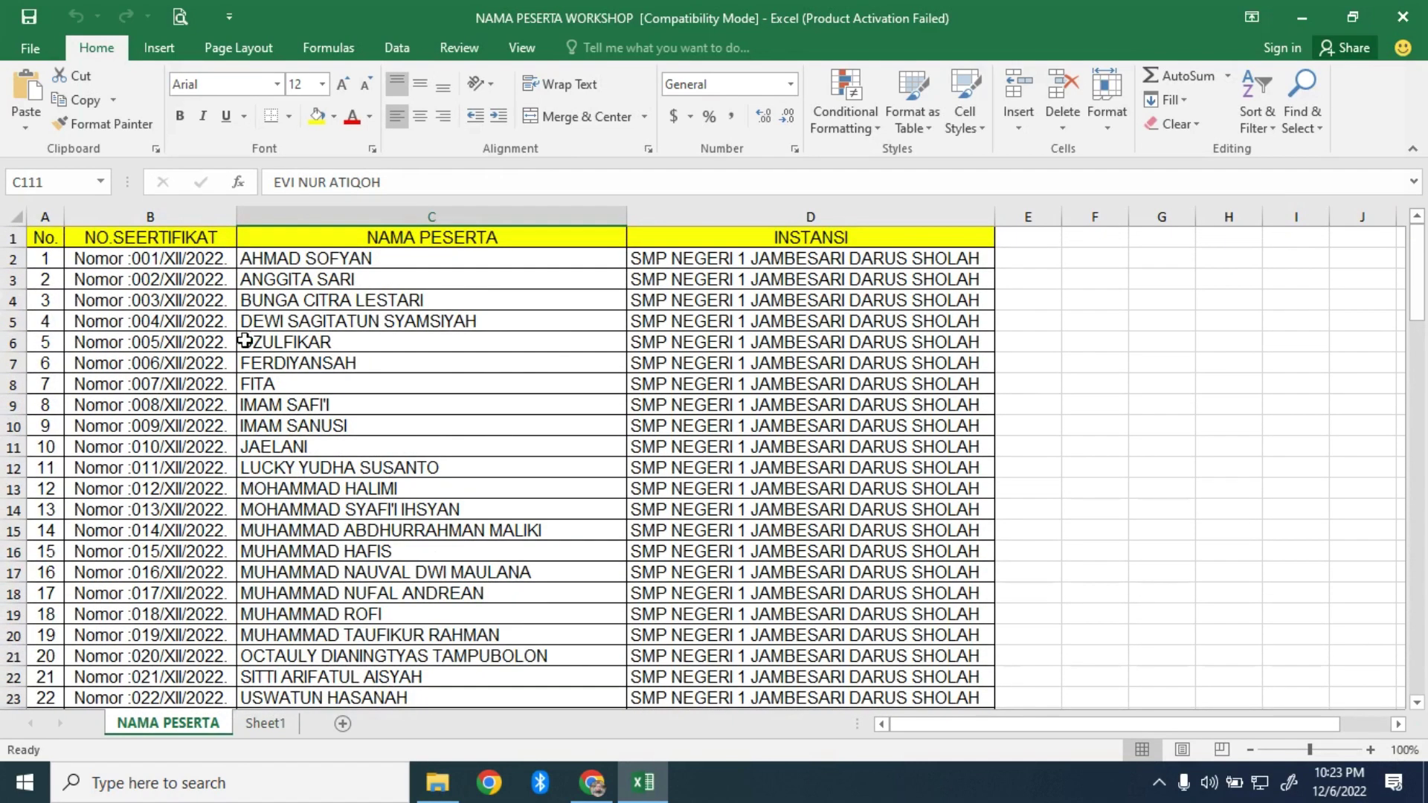
left_click(145, 264)
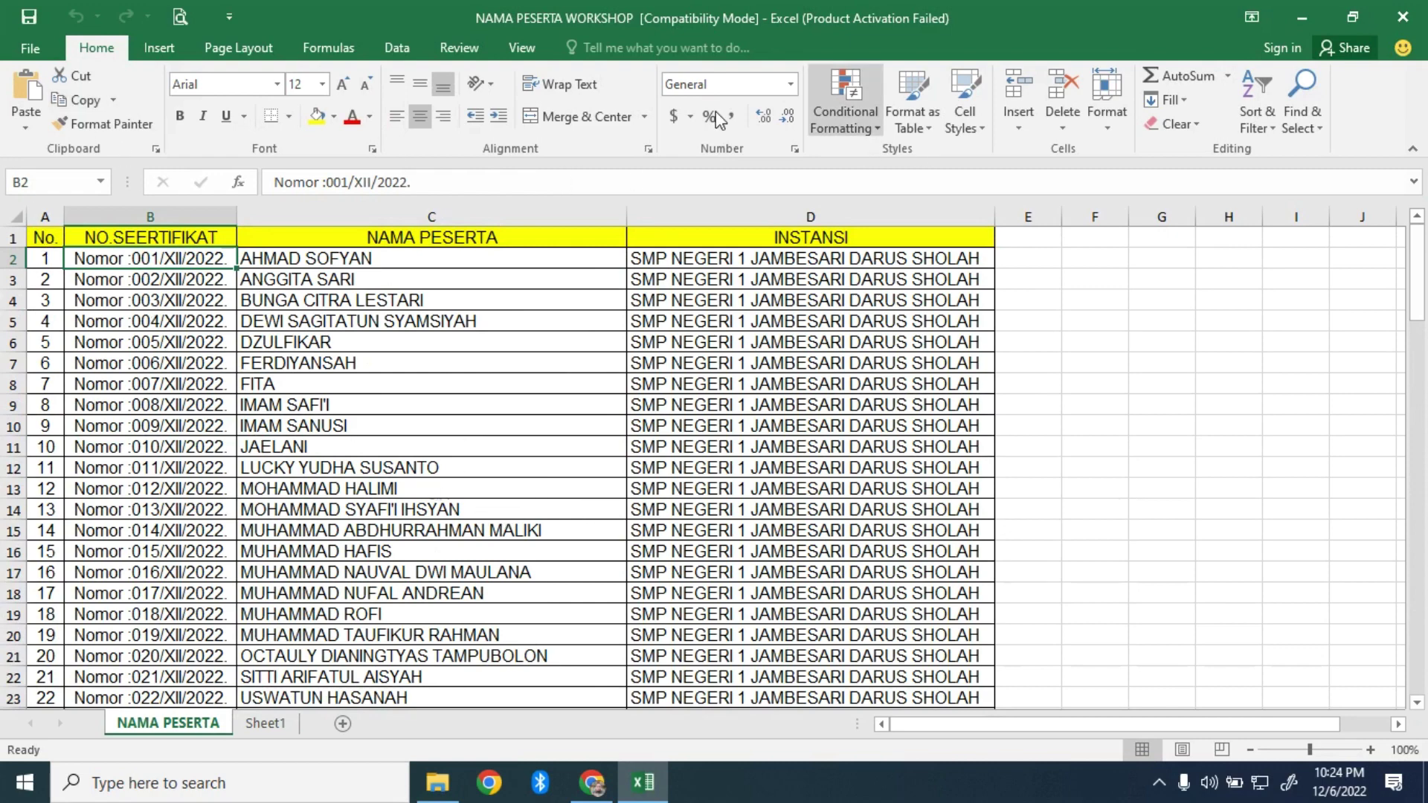
Save the active sheet to Documents as NAMA PESERTA WORKSHOP in CSV (Comma delimited) format, keeping that format
left_click(41, 51)
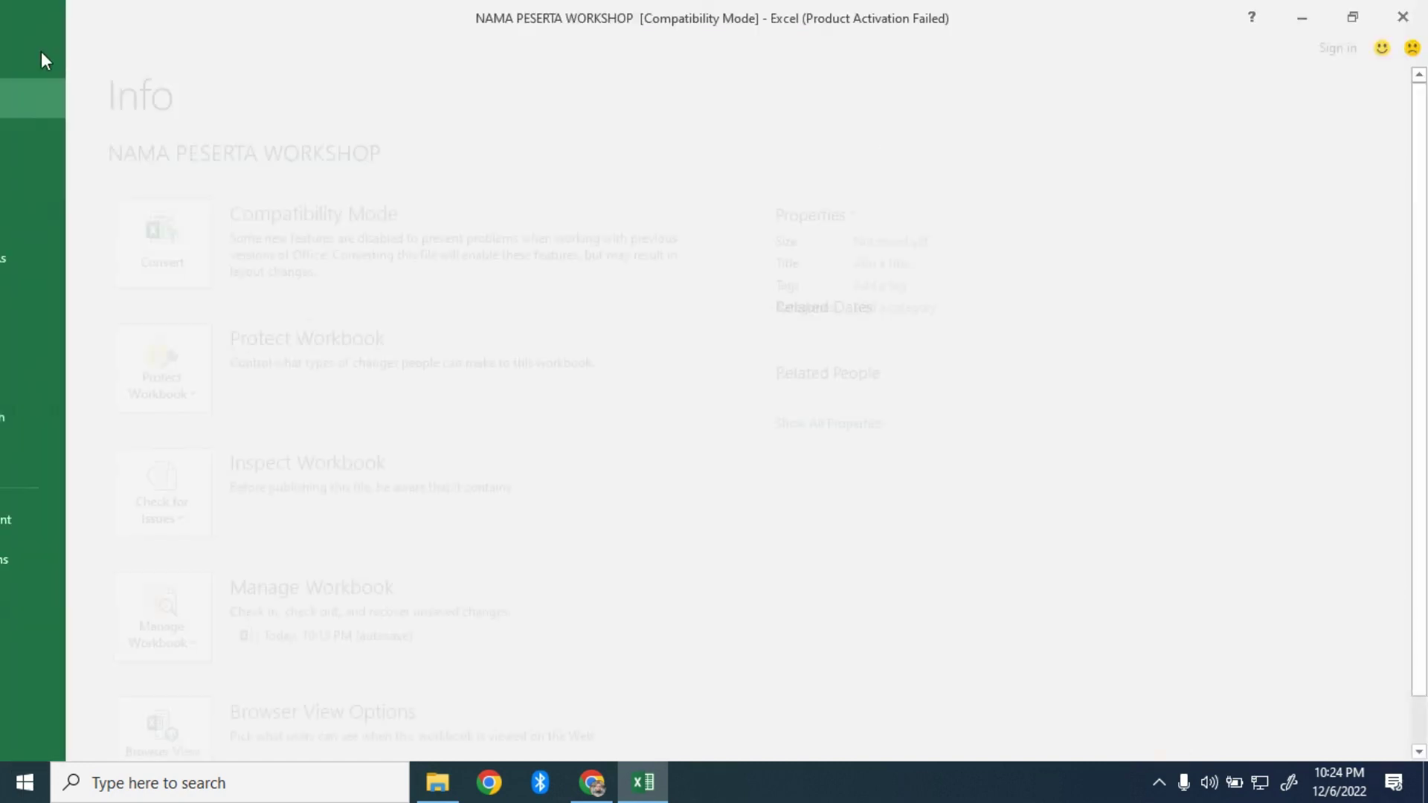
left_click(64, 258)
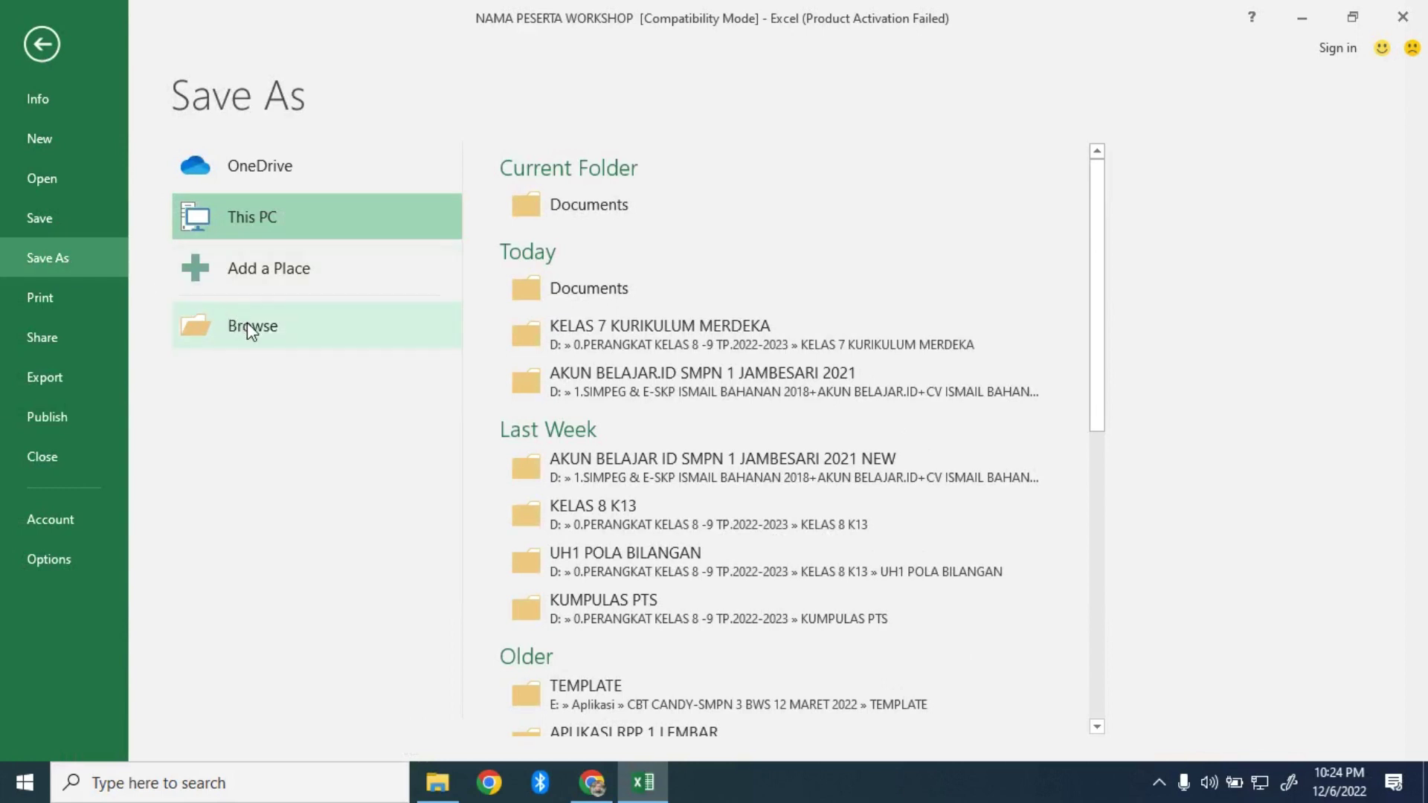
left_click(328, 325)
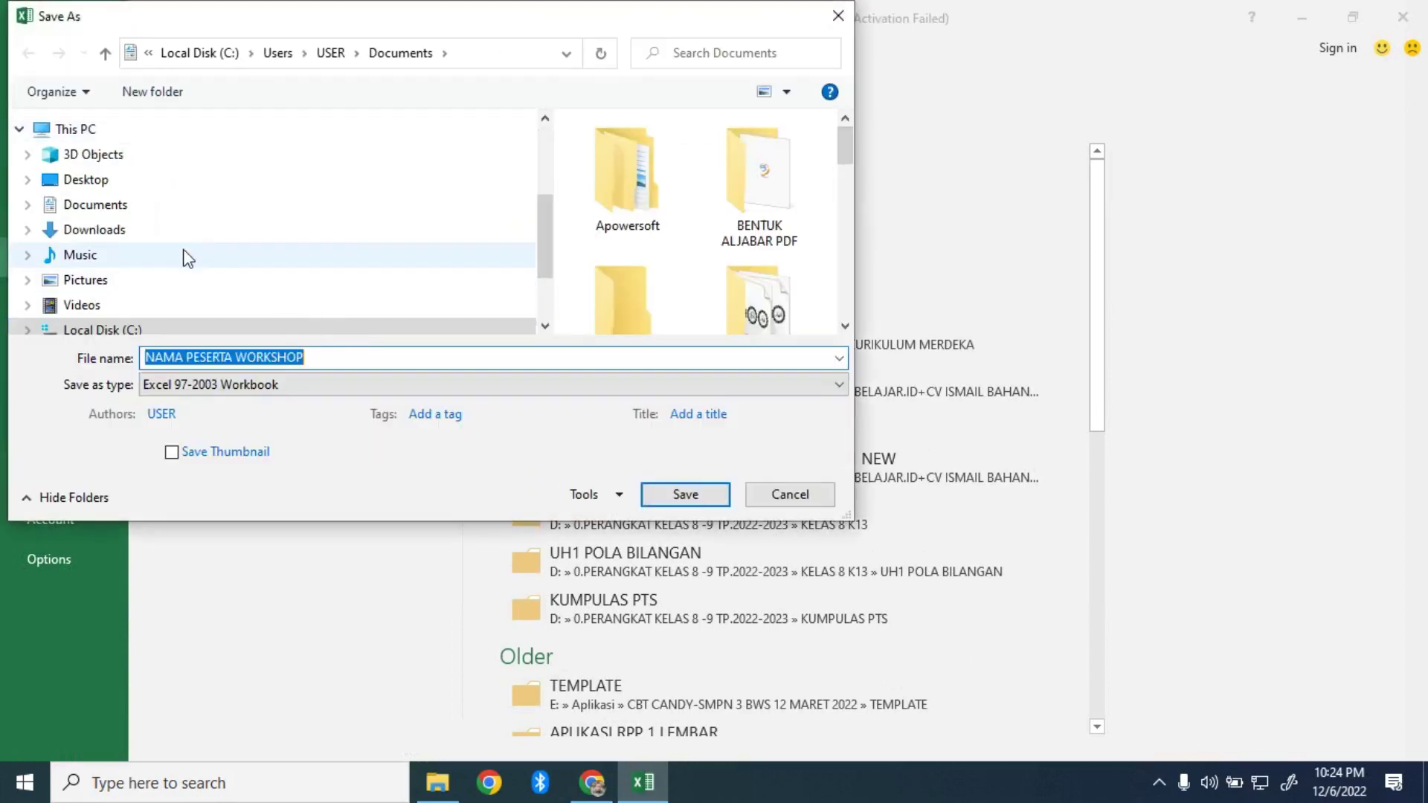
left_click(136, 212)
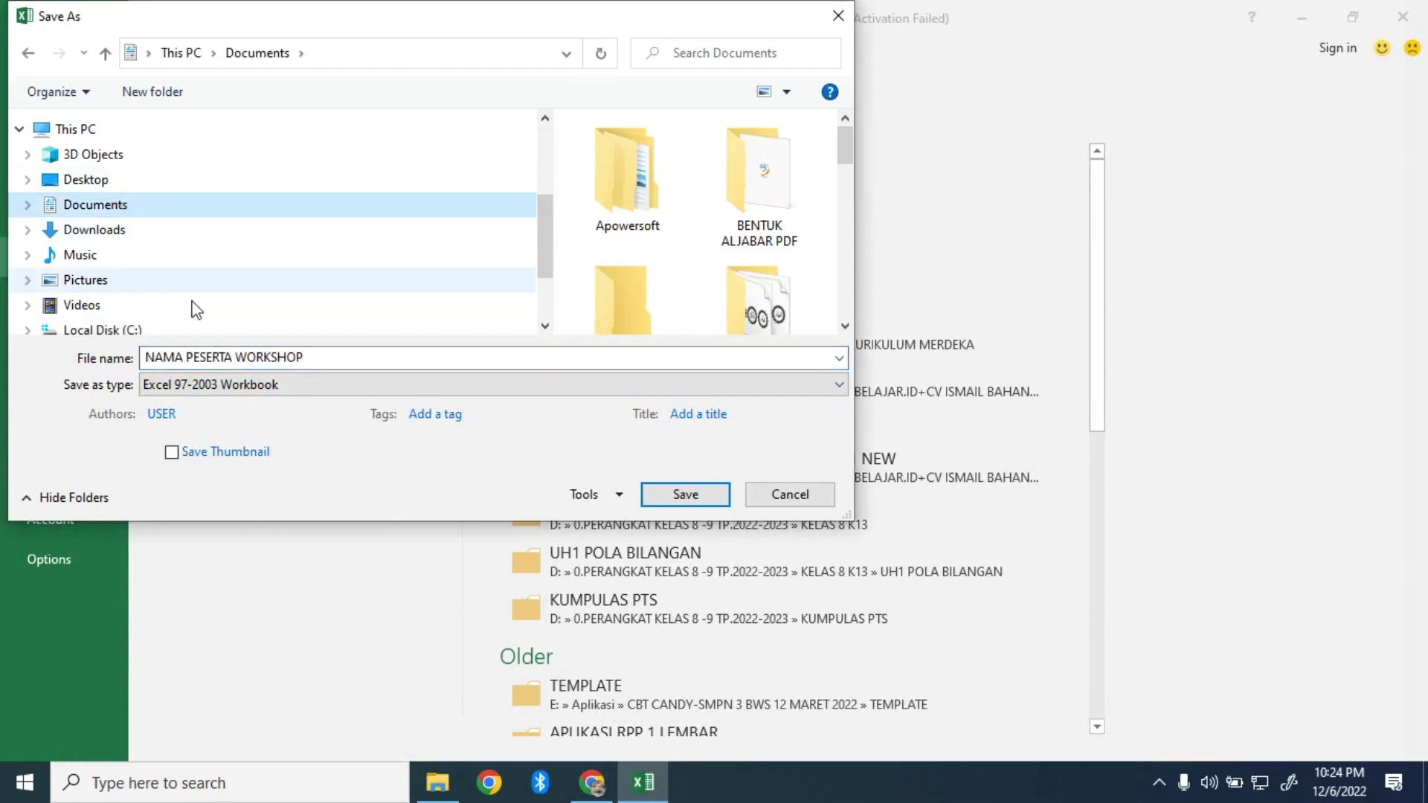
left_click(297, 363)
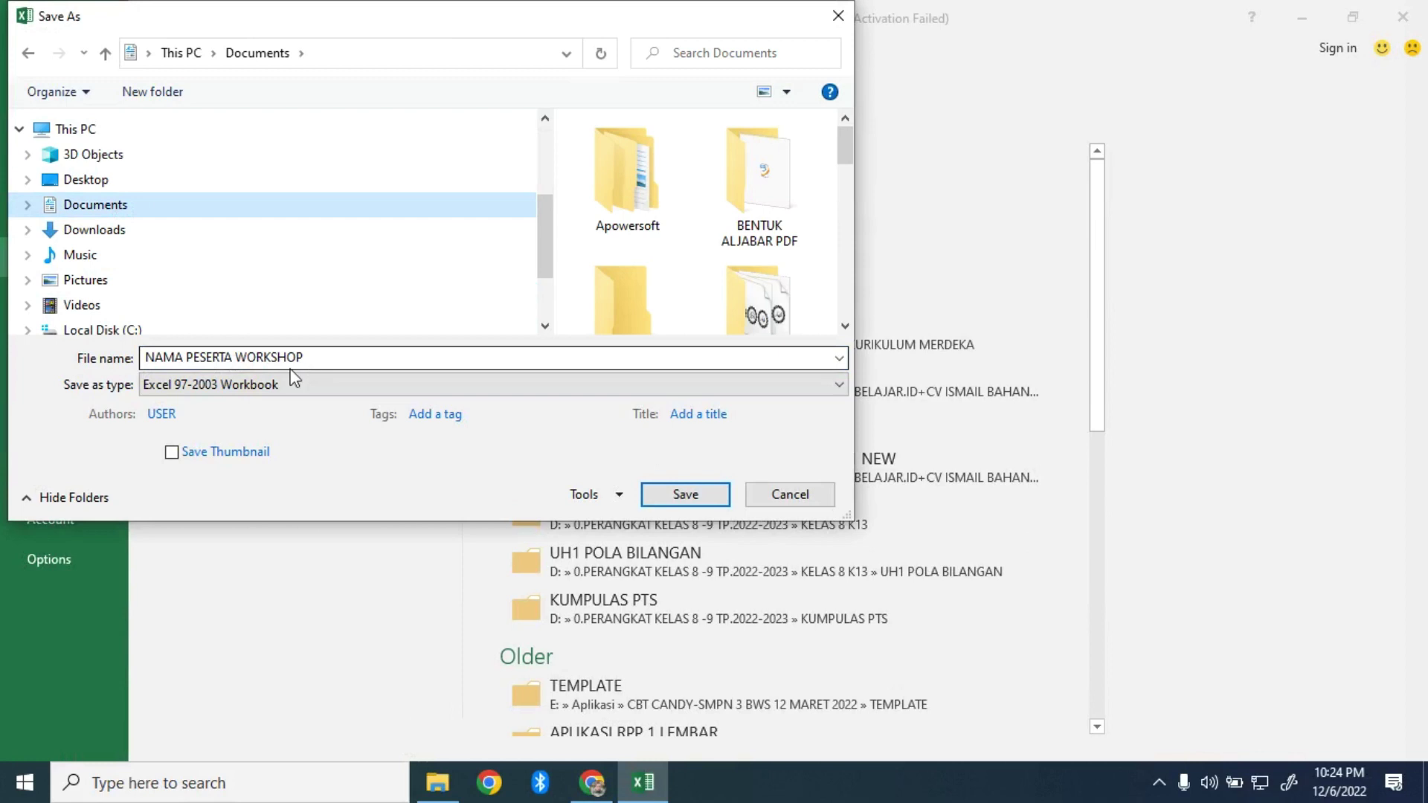
left_click(191, 390)
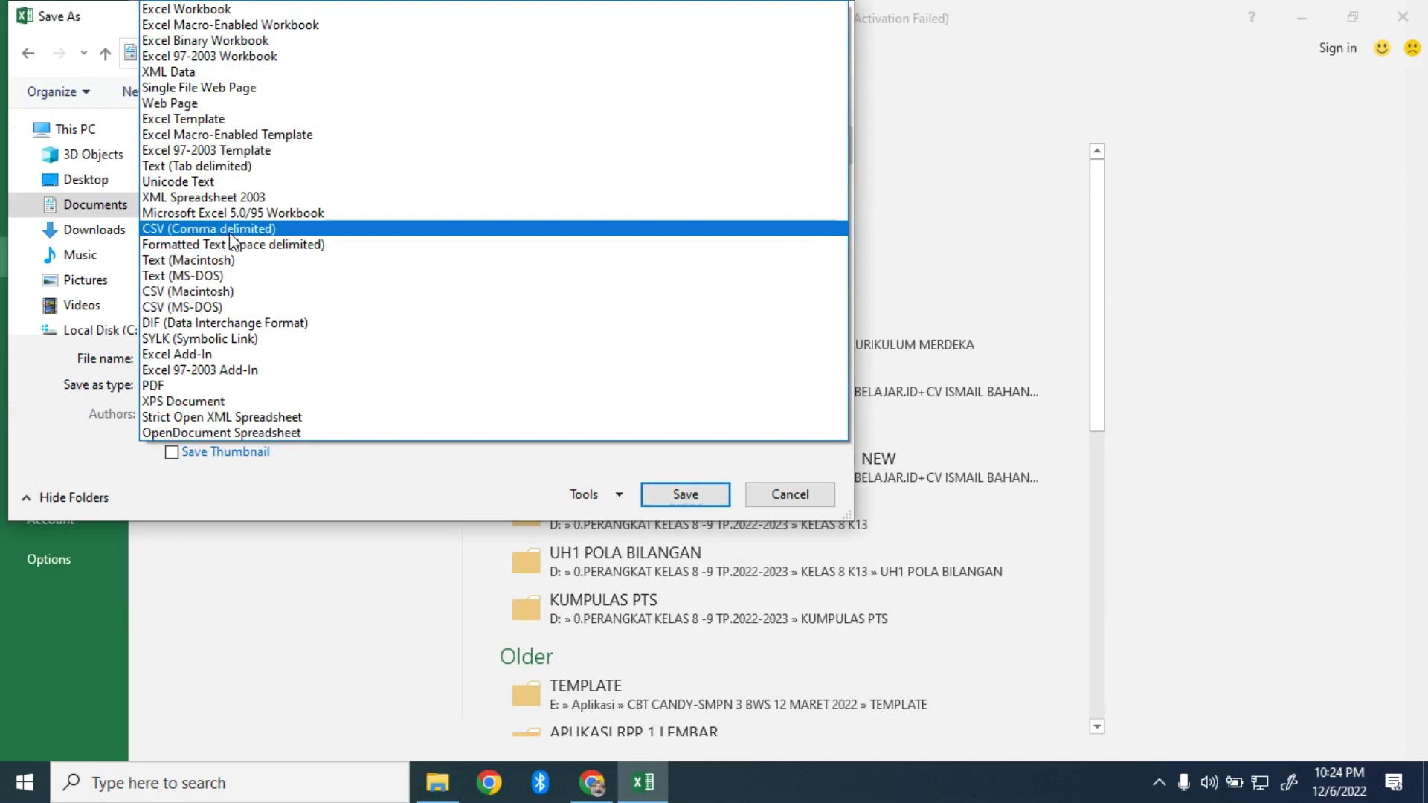
left_click(319, 229)
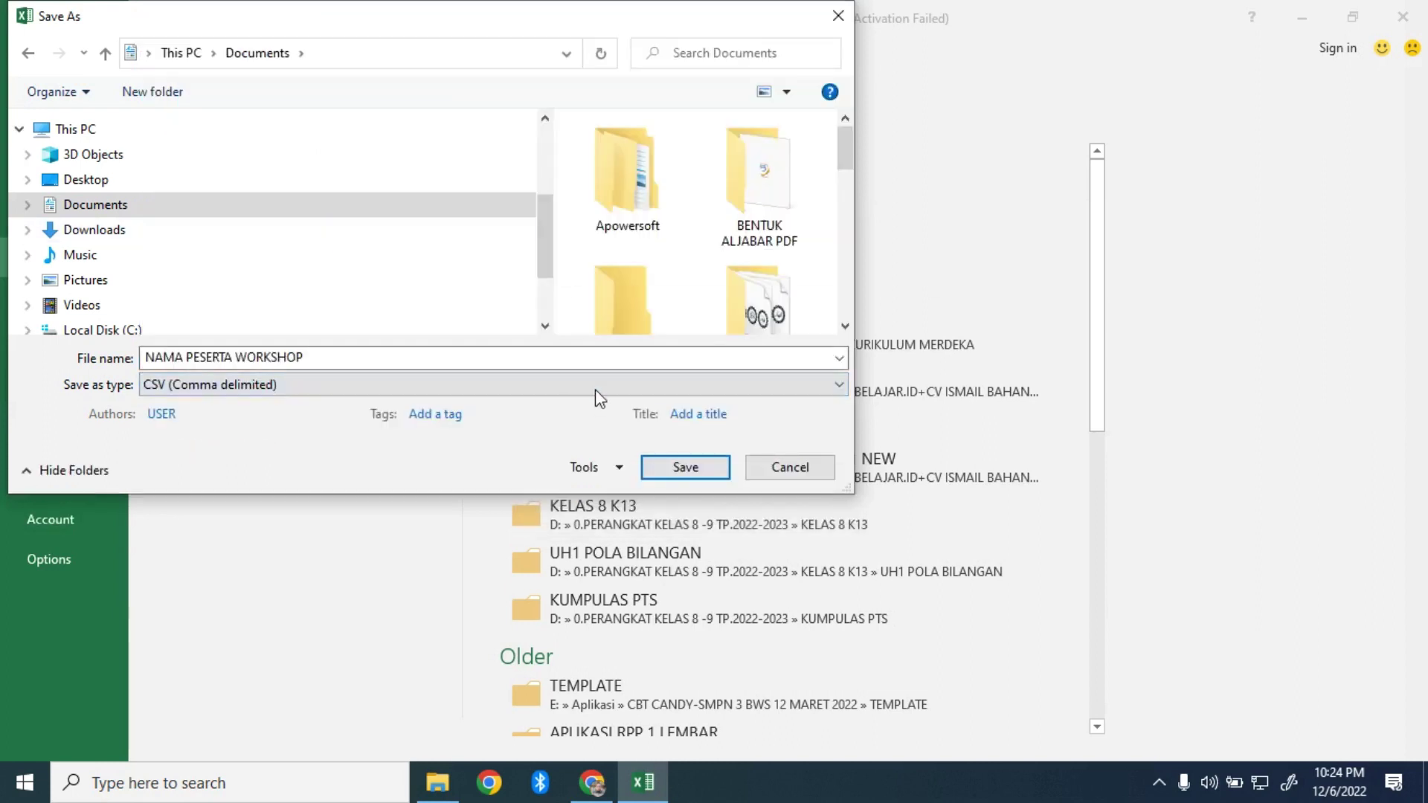
left_click(679, 468)
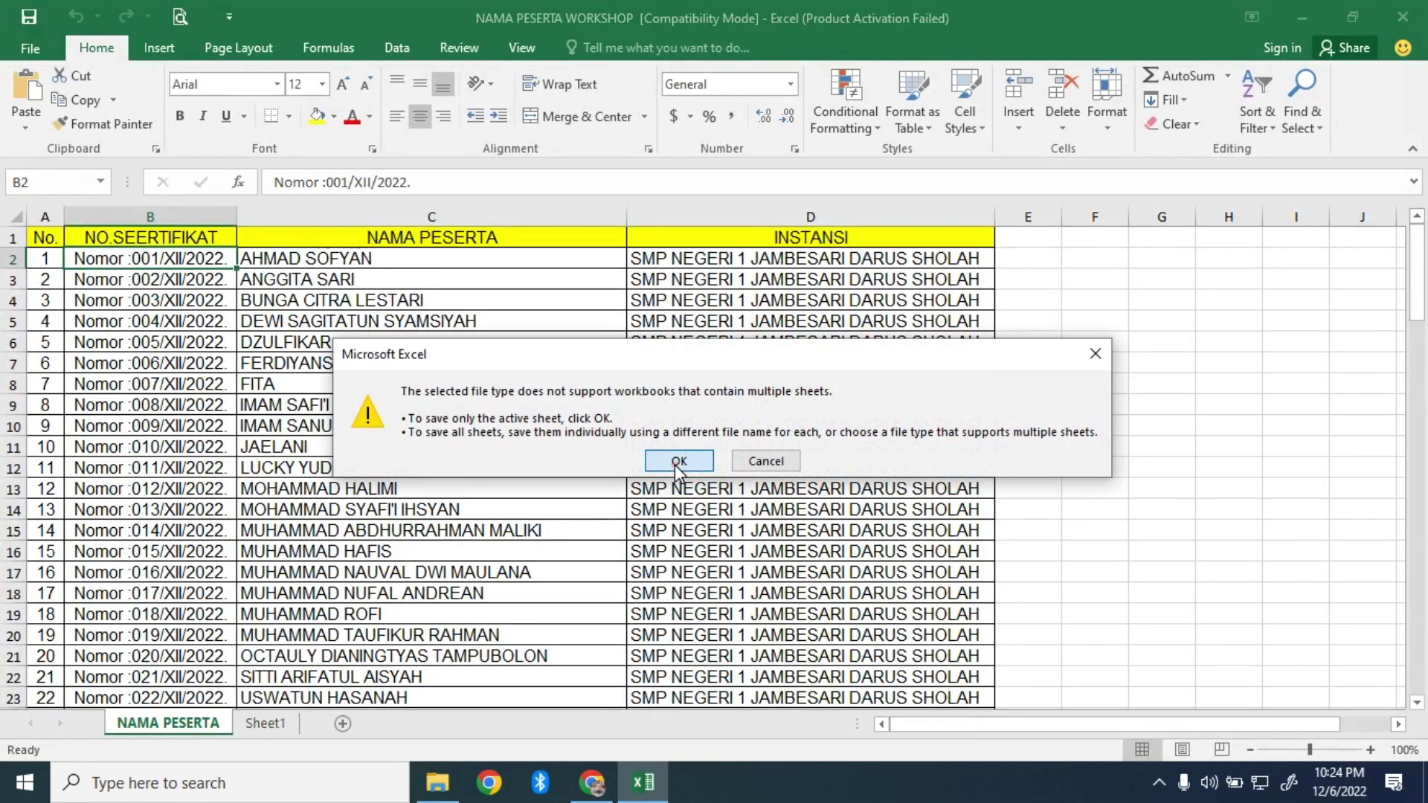
left_click(679, 464)
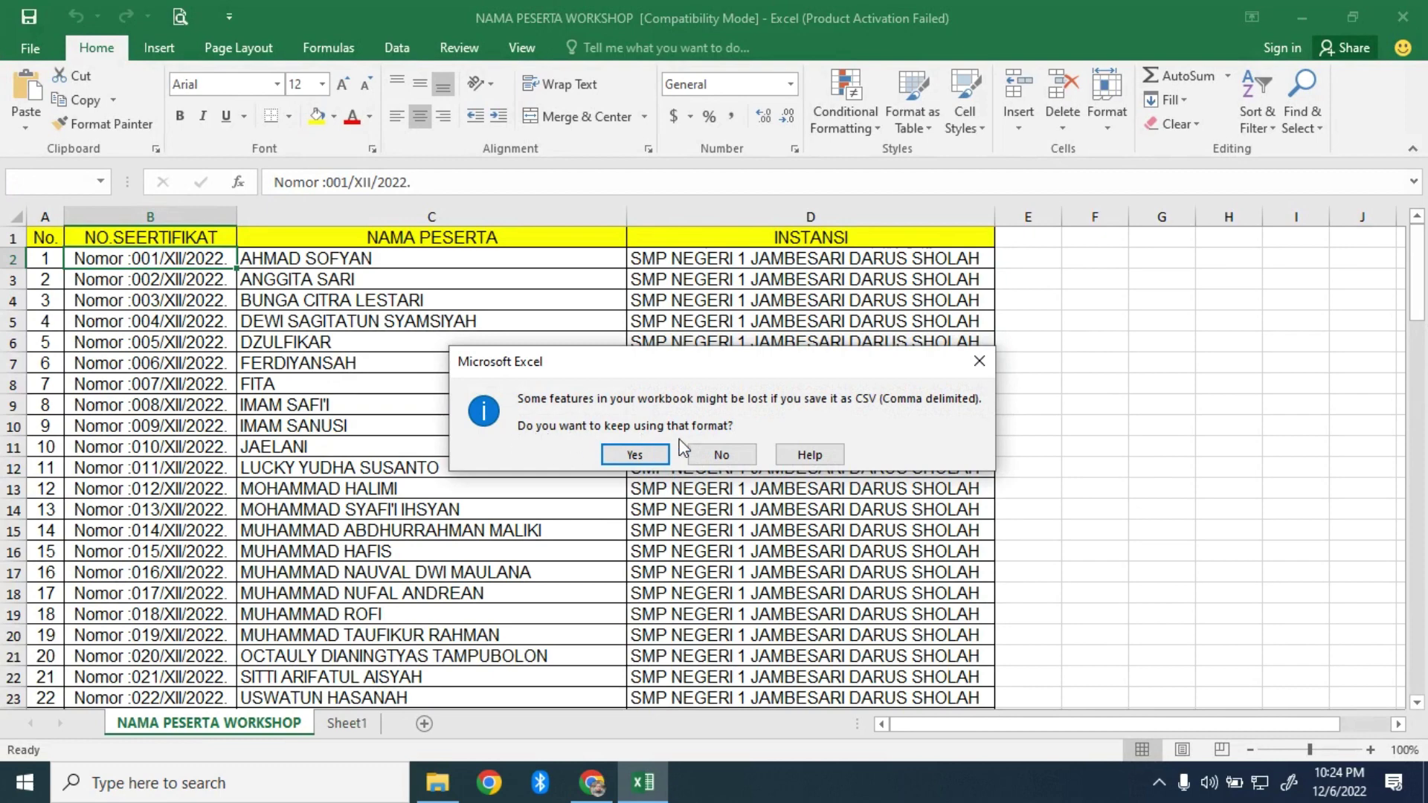
left_click(632, 455)
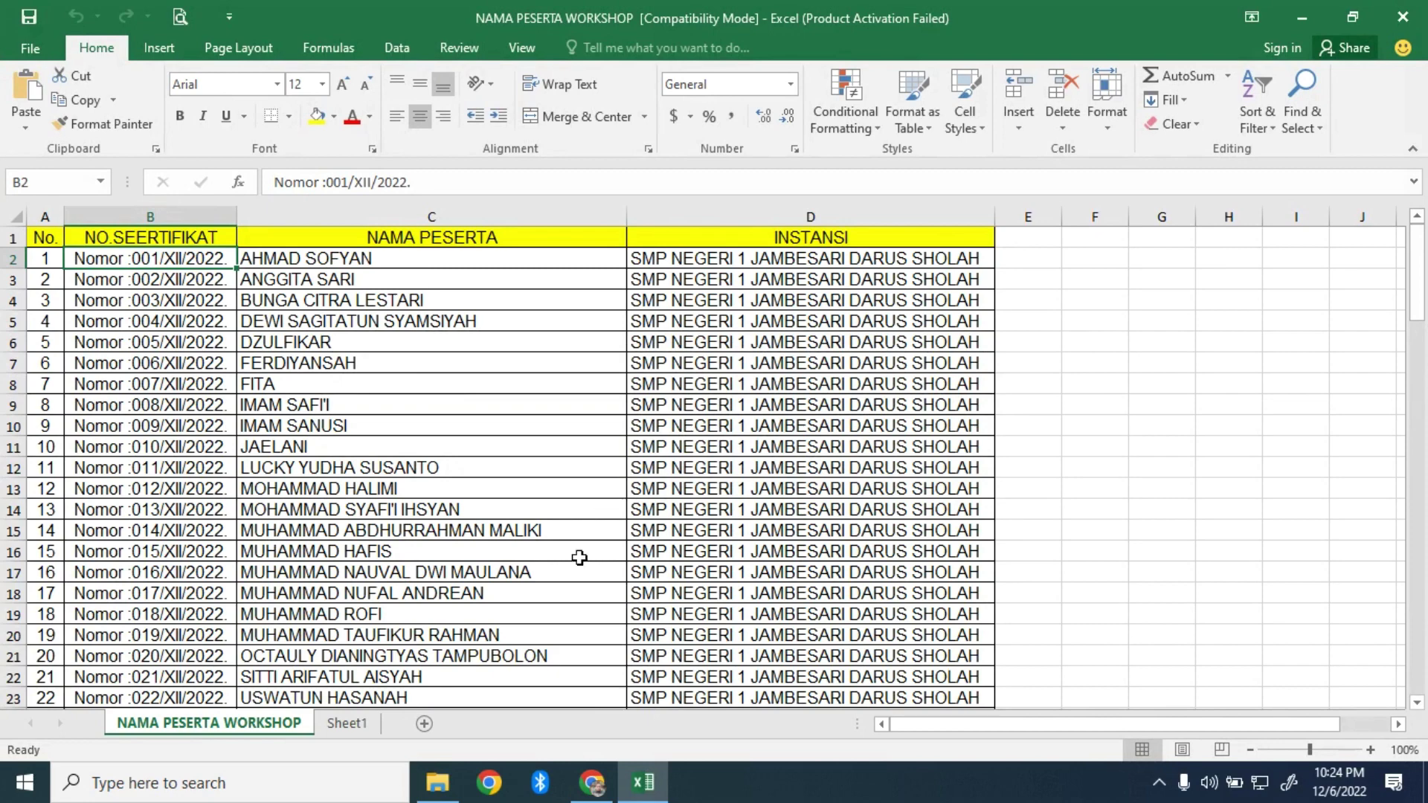
Switch to File Explorer and select the CSV version of NAMA PESERTA WORKSHOP in Documents
left_click(446, 785)
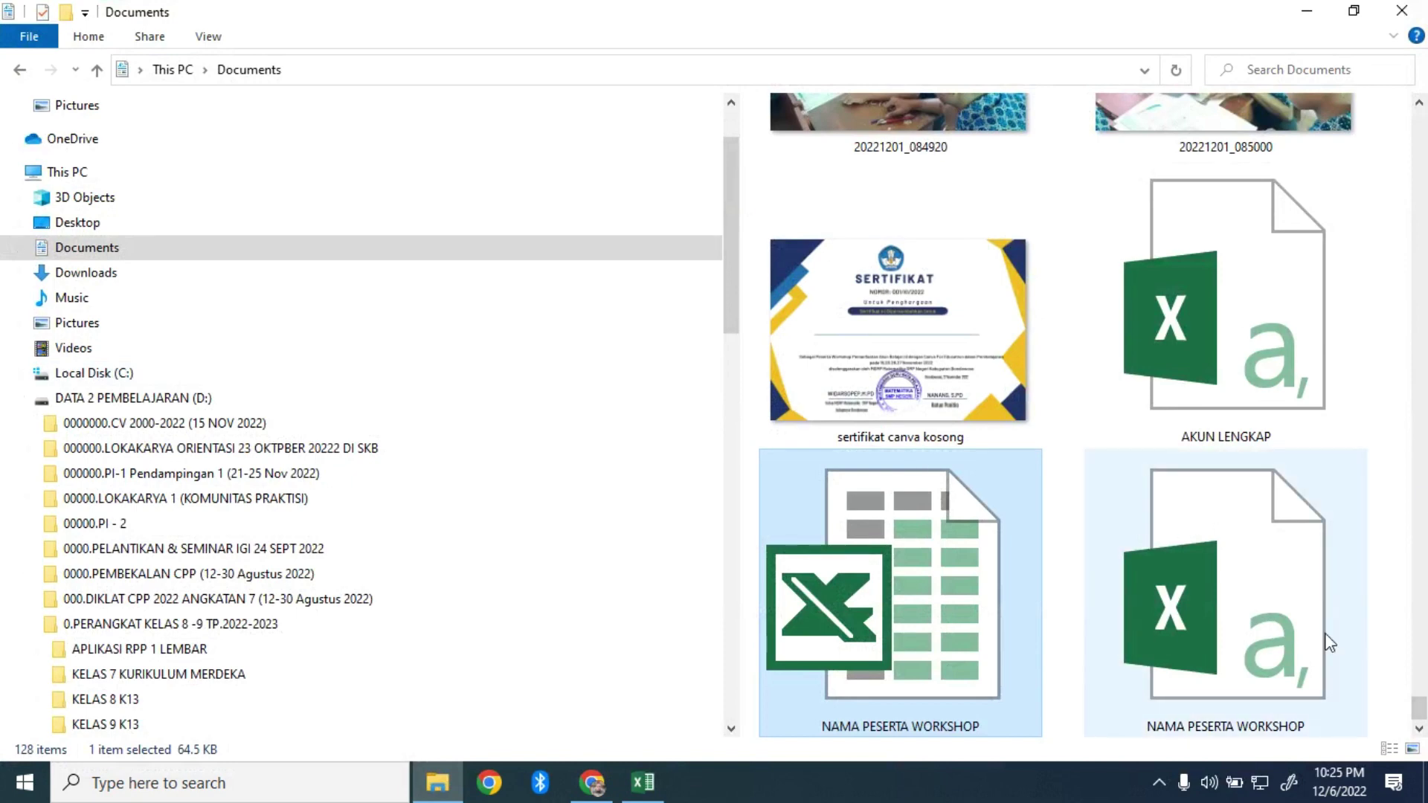
left_click(1200, 658)
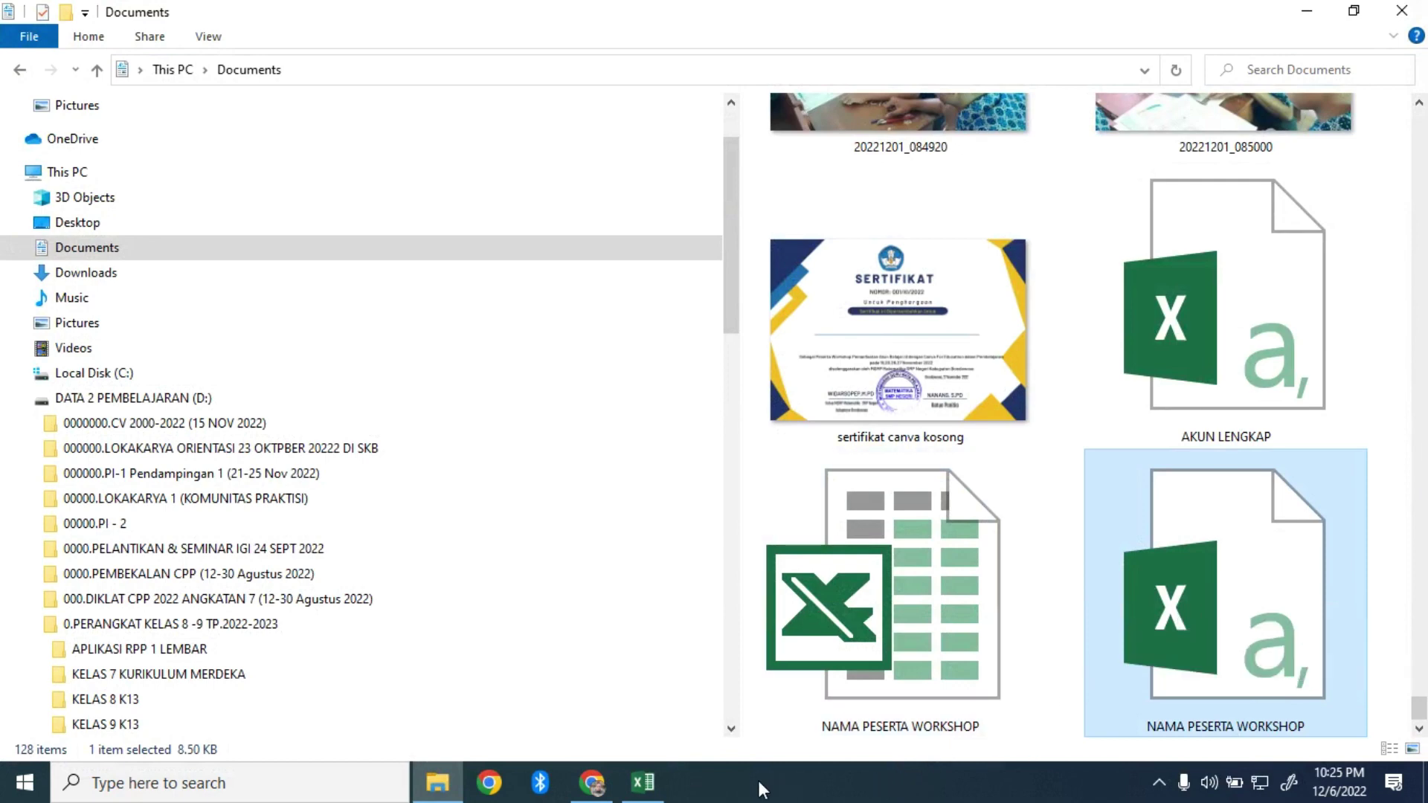
Switch to Canva in Chrome and check which account and team are active
left_click(601, 787)
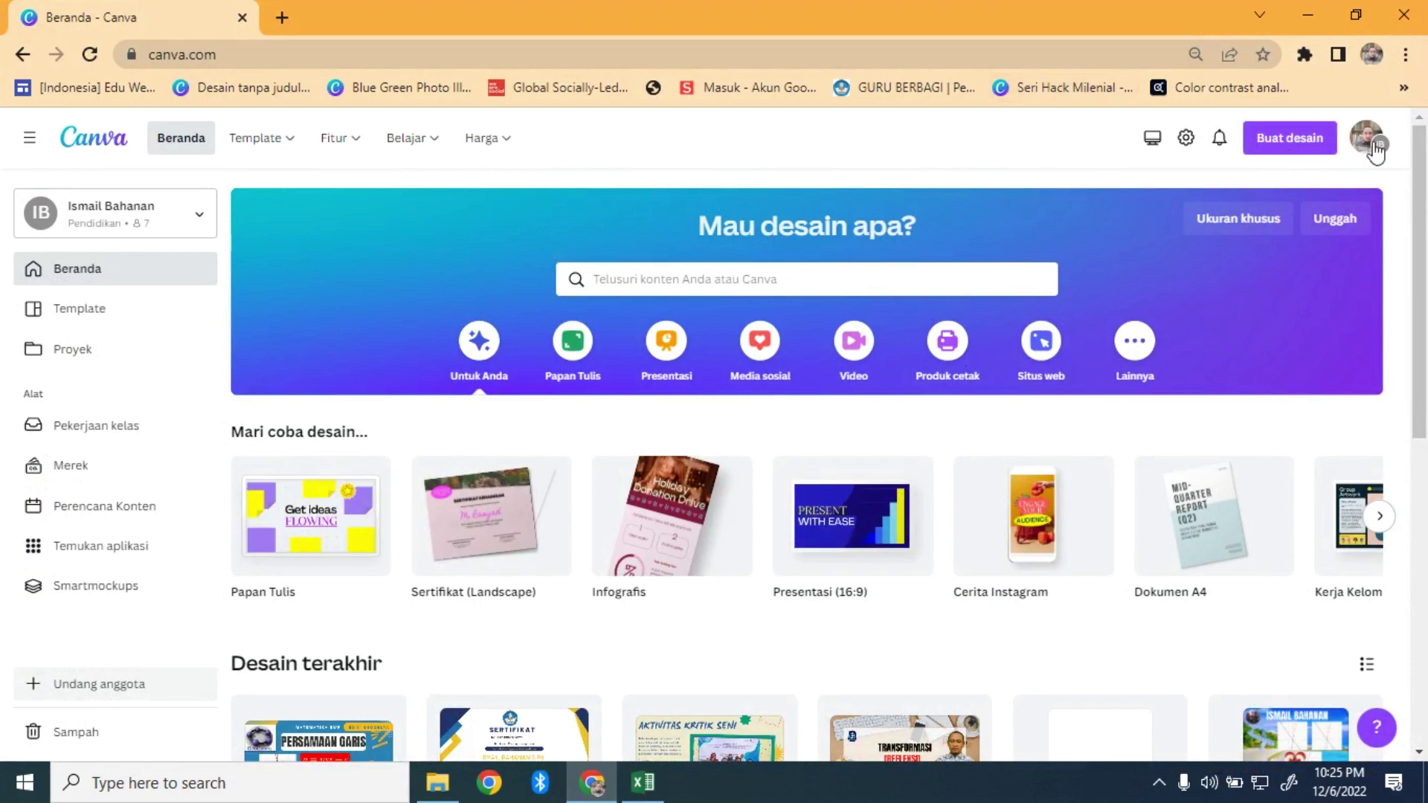
left_click(1376, 153)
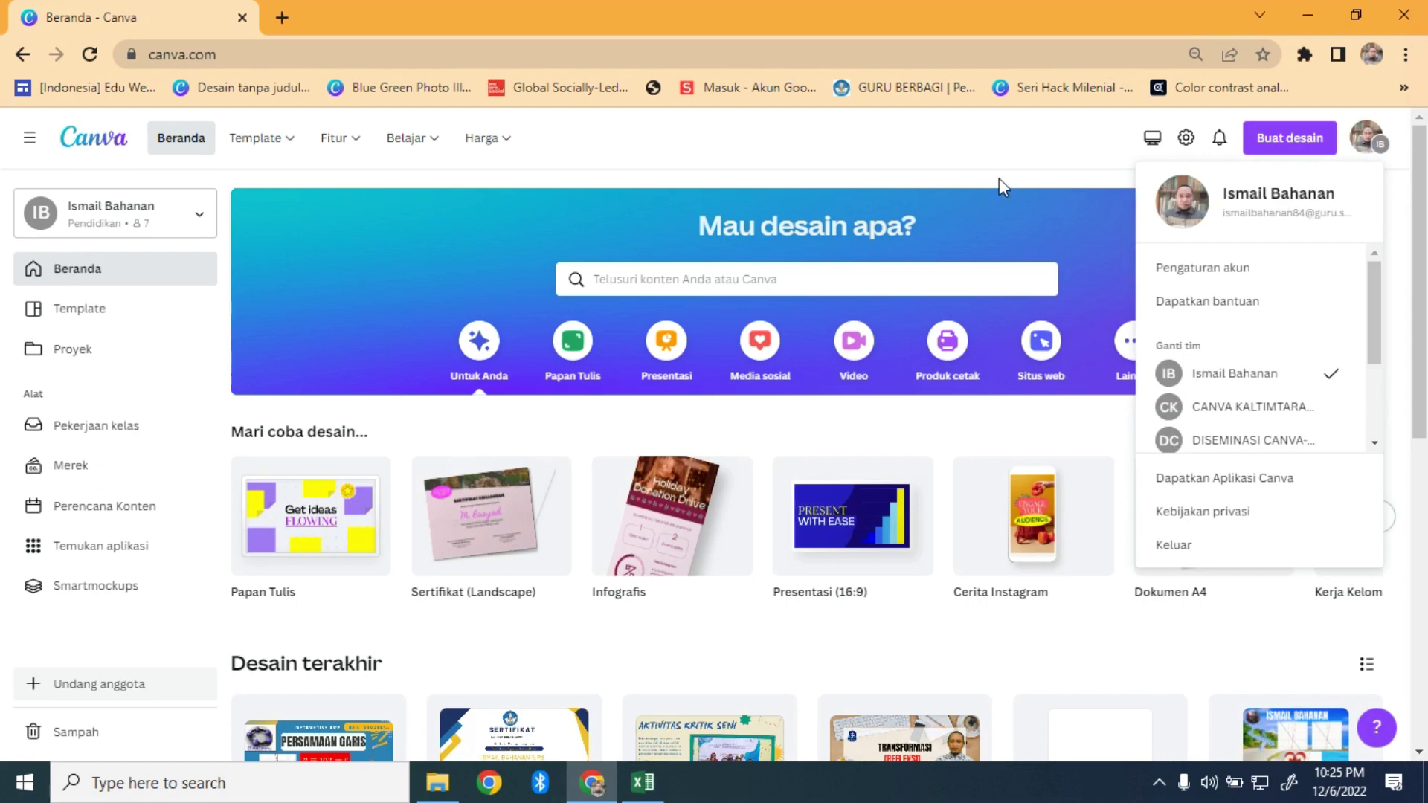
left_click(955, 158)
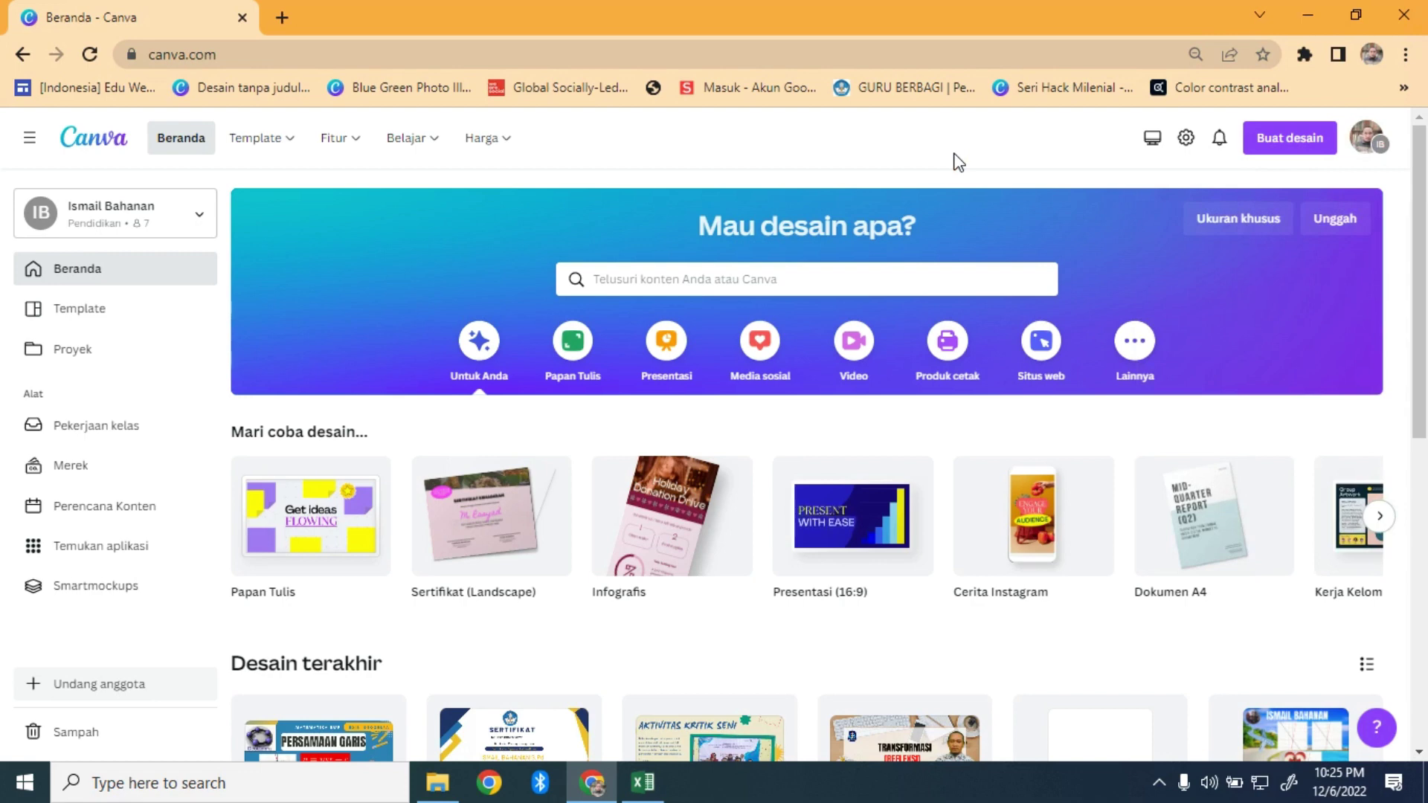
Search the design types for "SERTFIKAT" and create a Sertifikat (Landscape) design, staying in the browser instead of the desktop app
left_click(1270, 157)
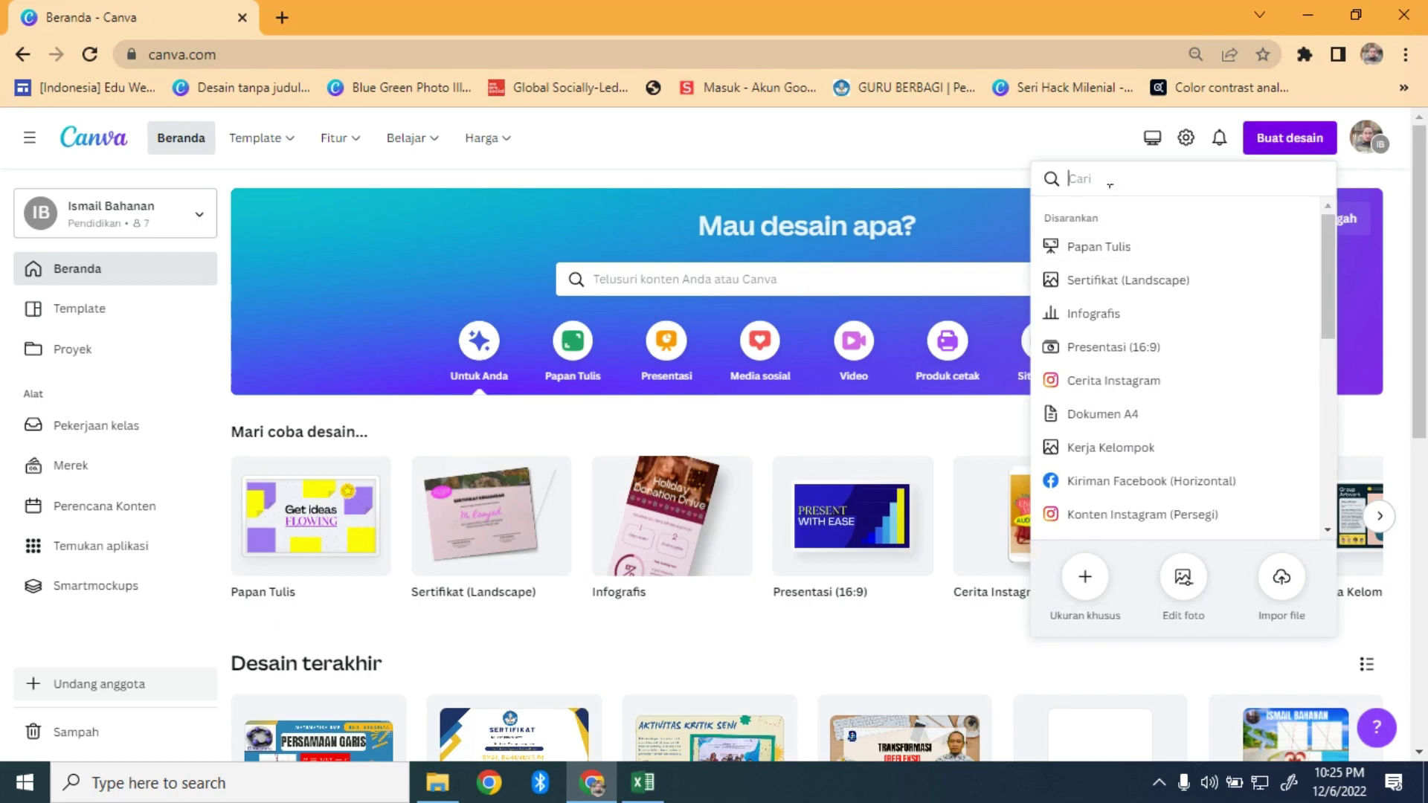
type("SE")
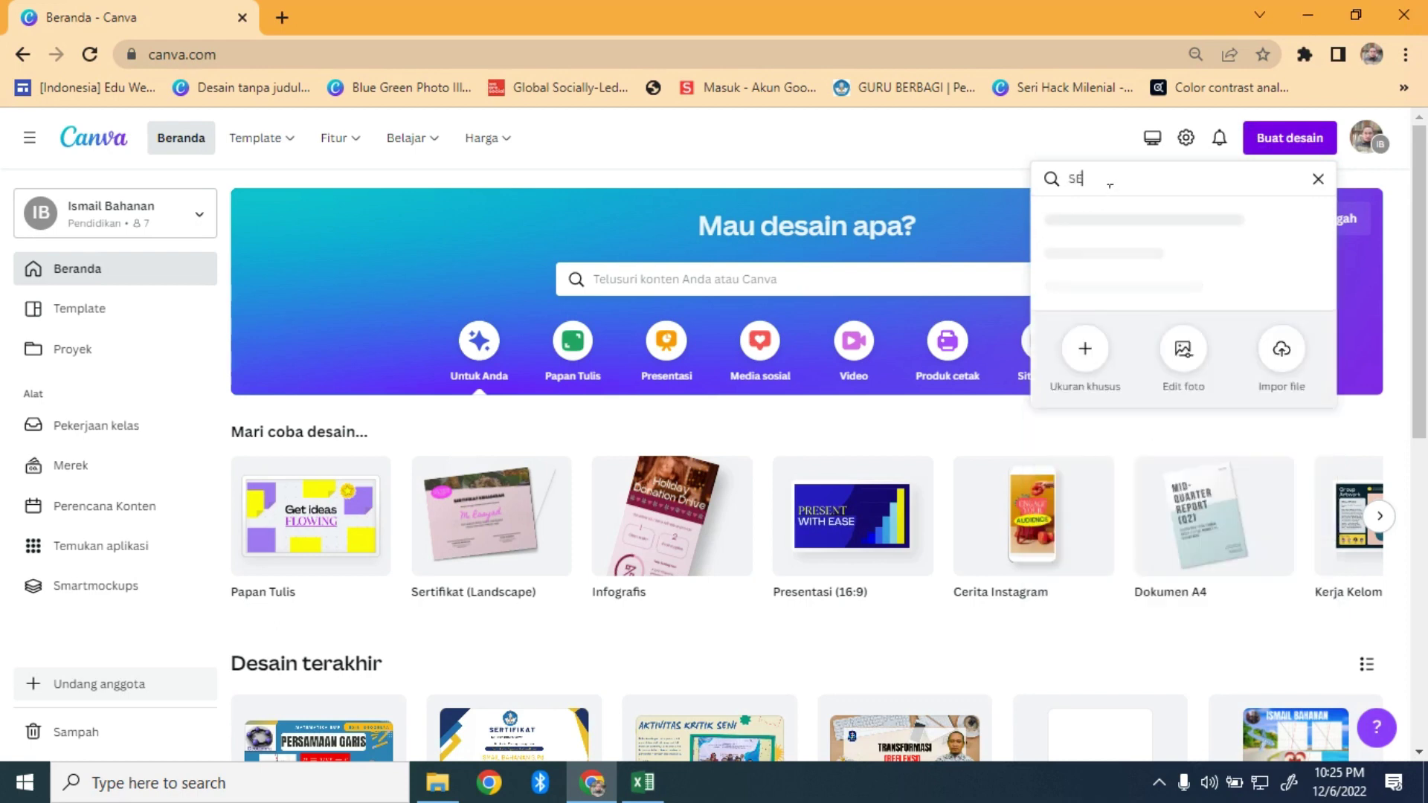
type("RTFIKAT")
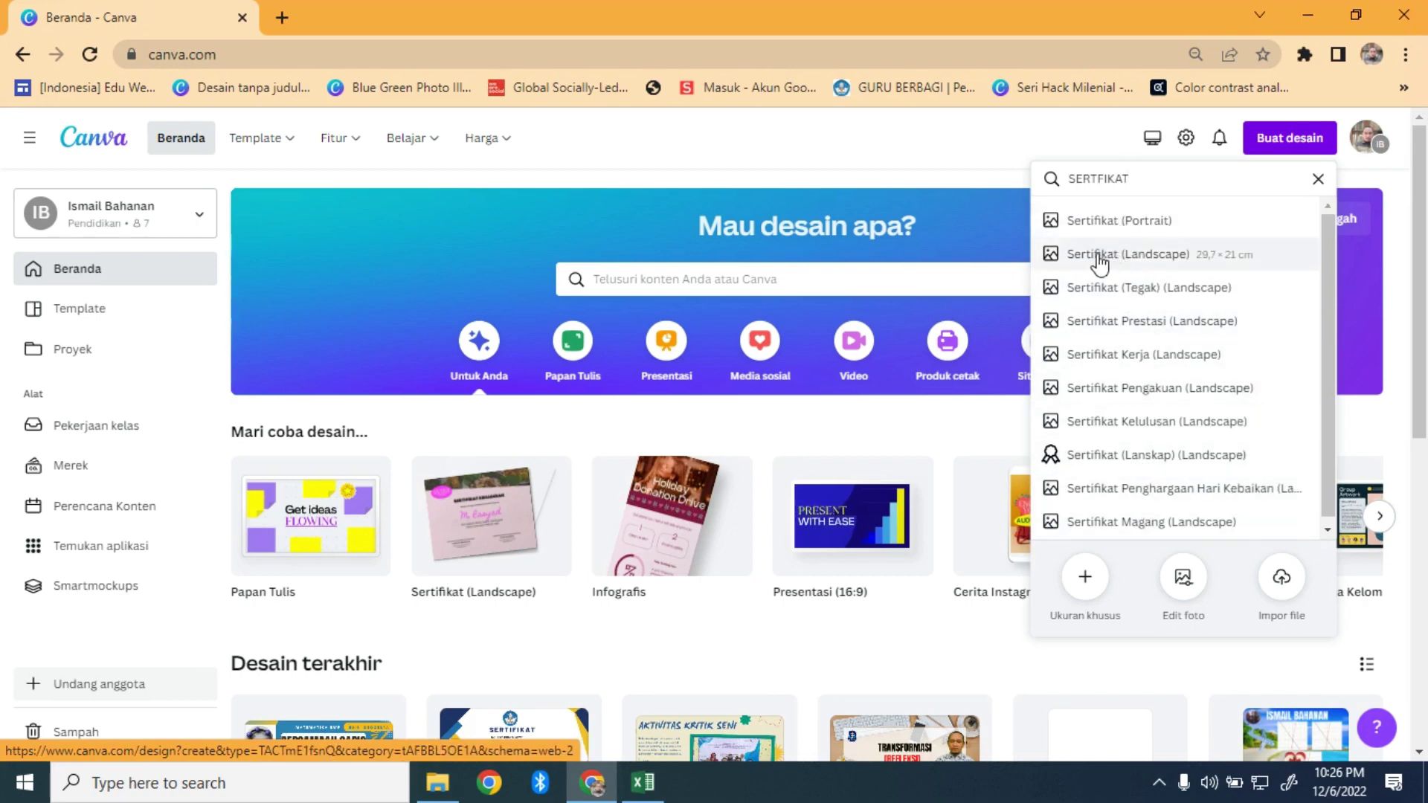
left_click(1202, 267)
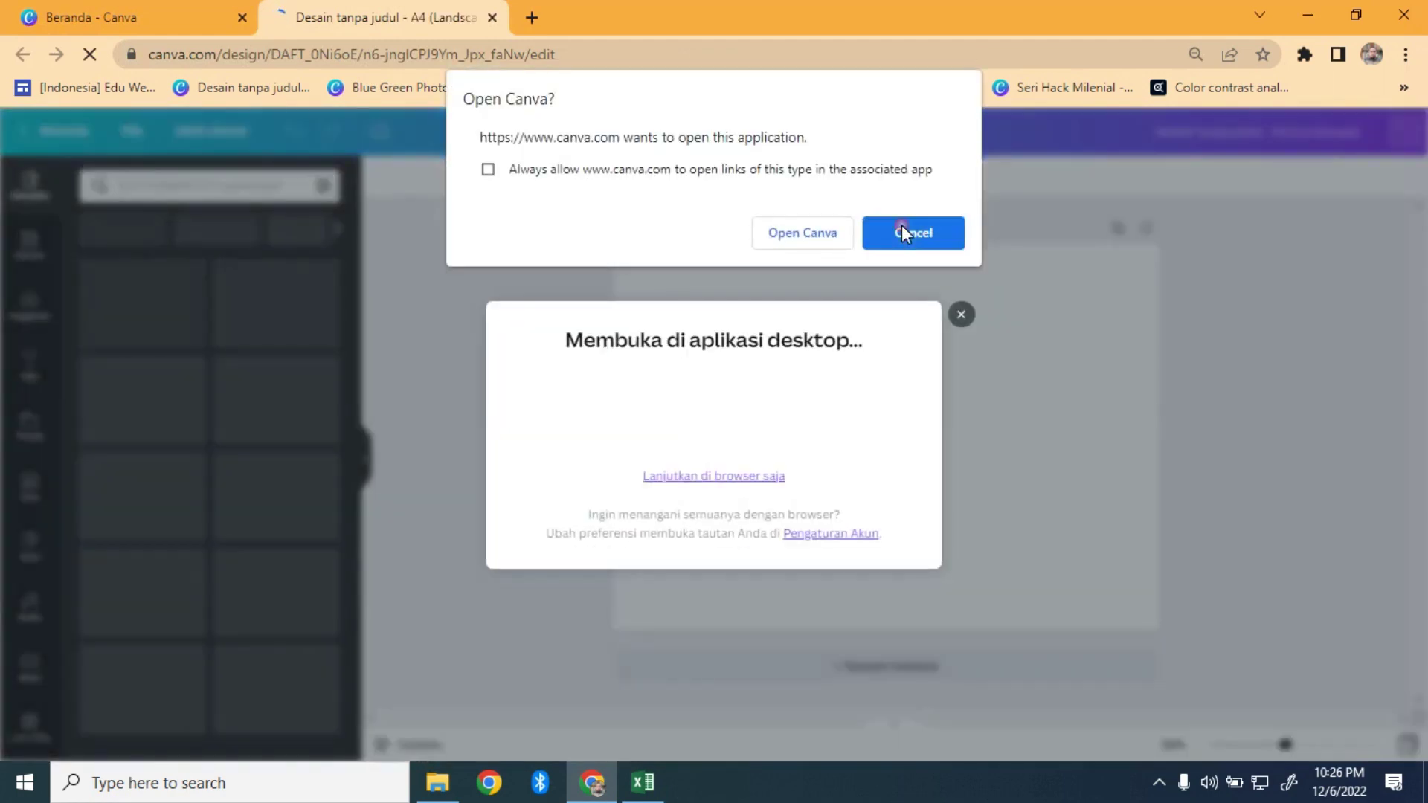
left_click(901, 226)
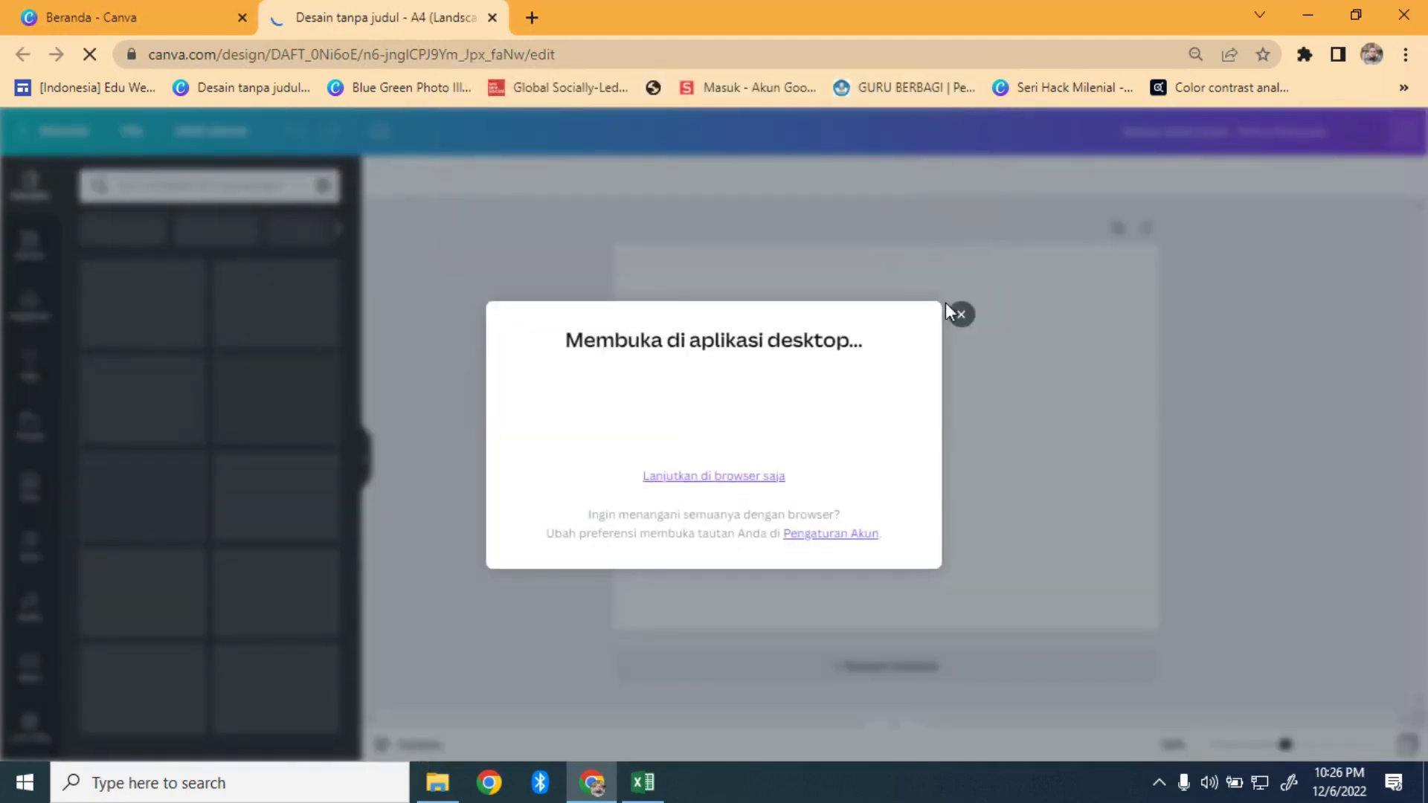
left_click(965, 317)
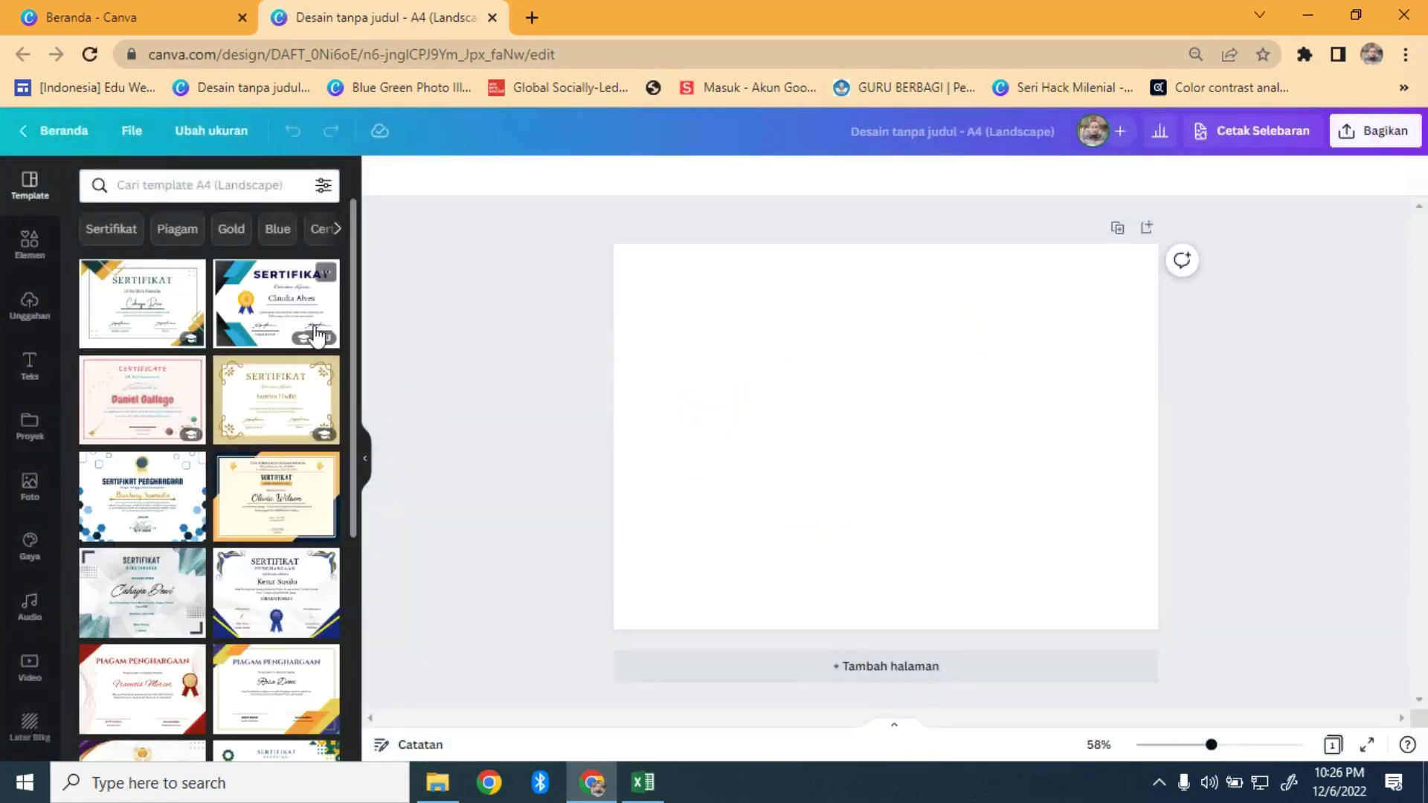
Try several certificate templates on the blank page, including the orange-green, blue ribbon, blue-yellow and red curtain designs
left_click(181, 325)
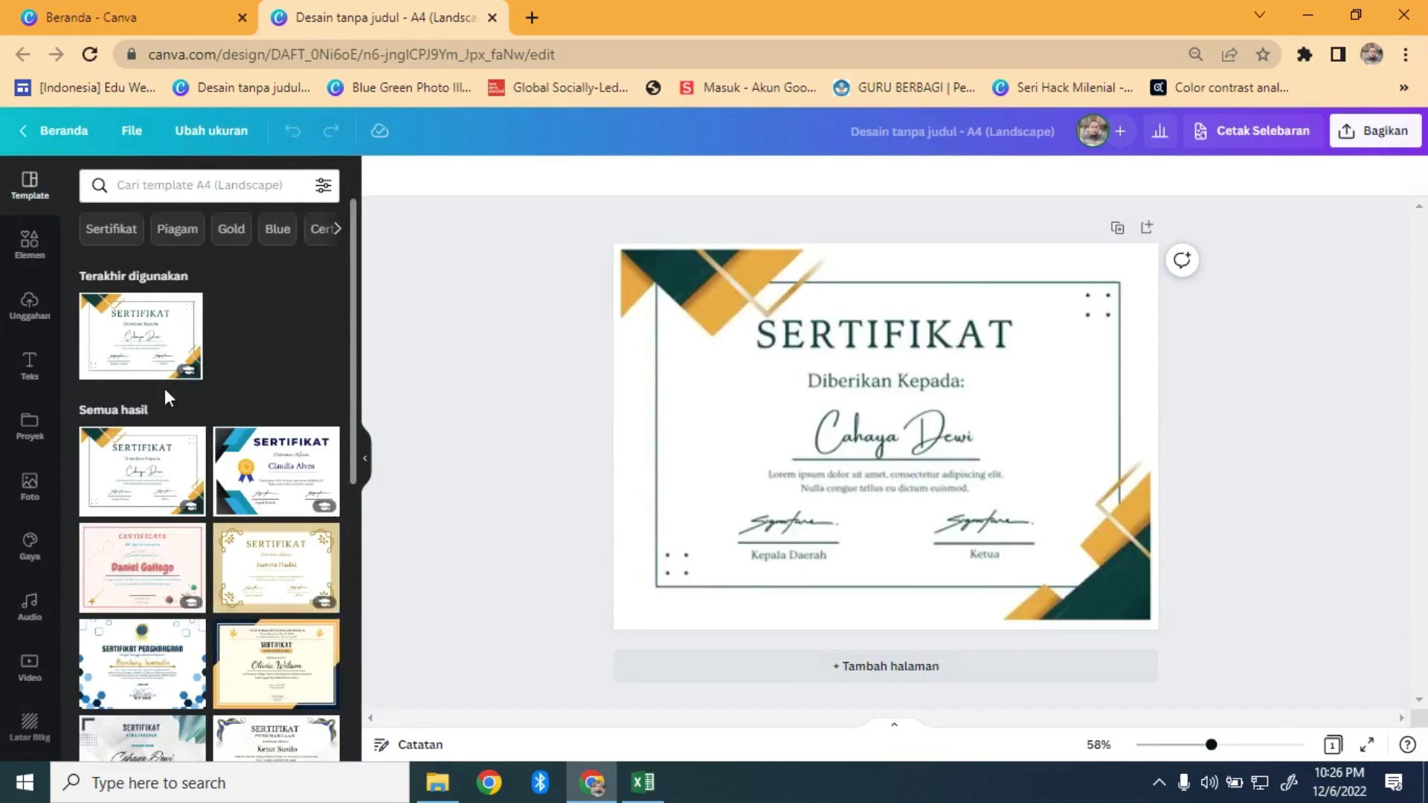
left_click(303, 471)
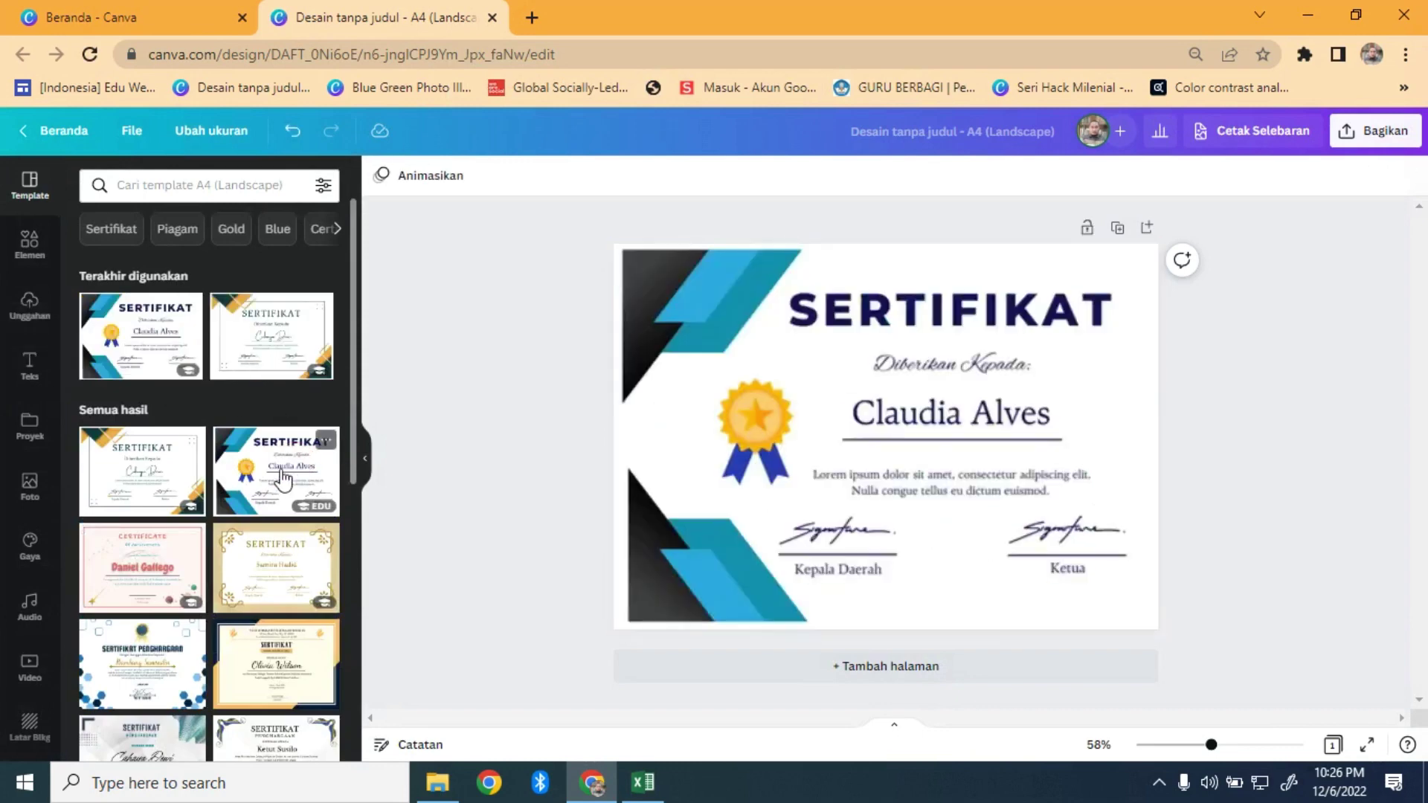
left_click(163, 496)
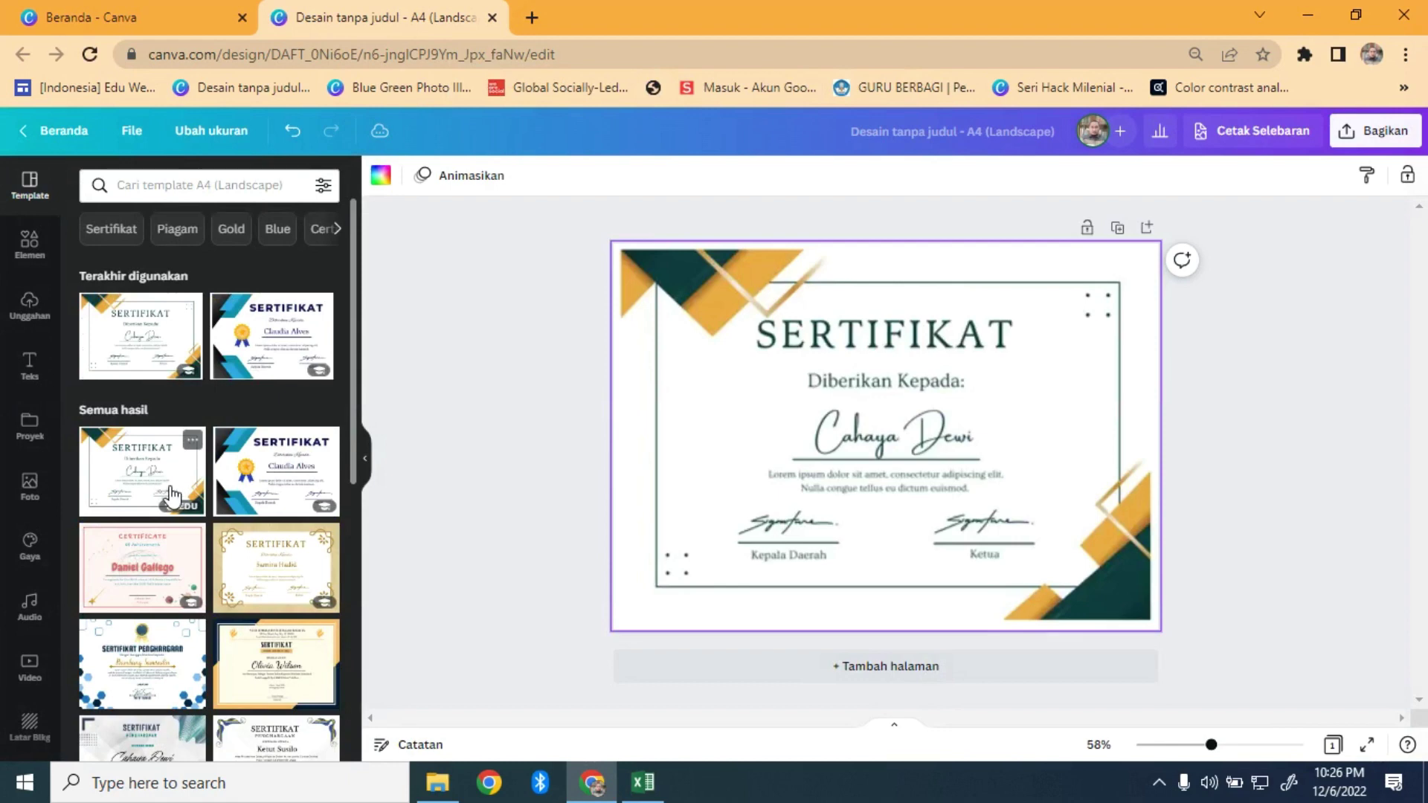
left_click_drag(351, 464, 337, 574)
left_click(278, 523)
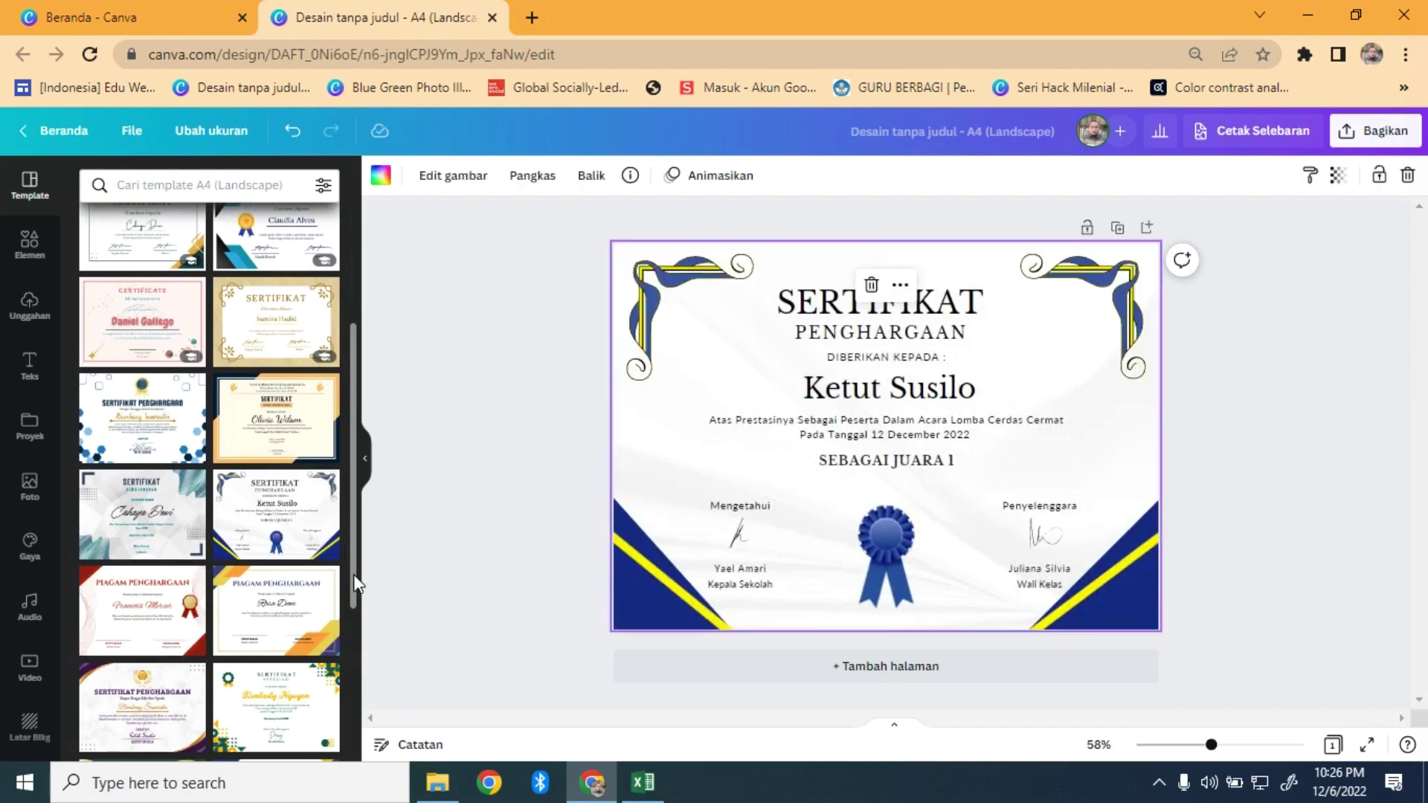
left_click_drag(354, 577, 346, 681)
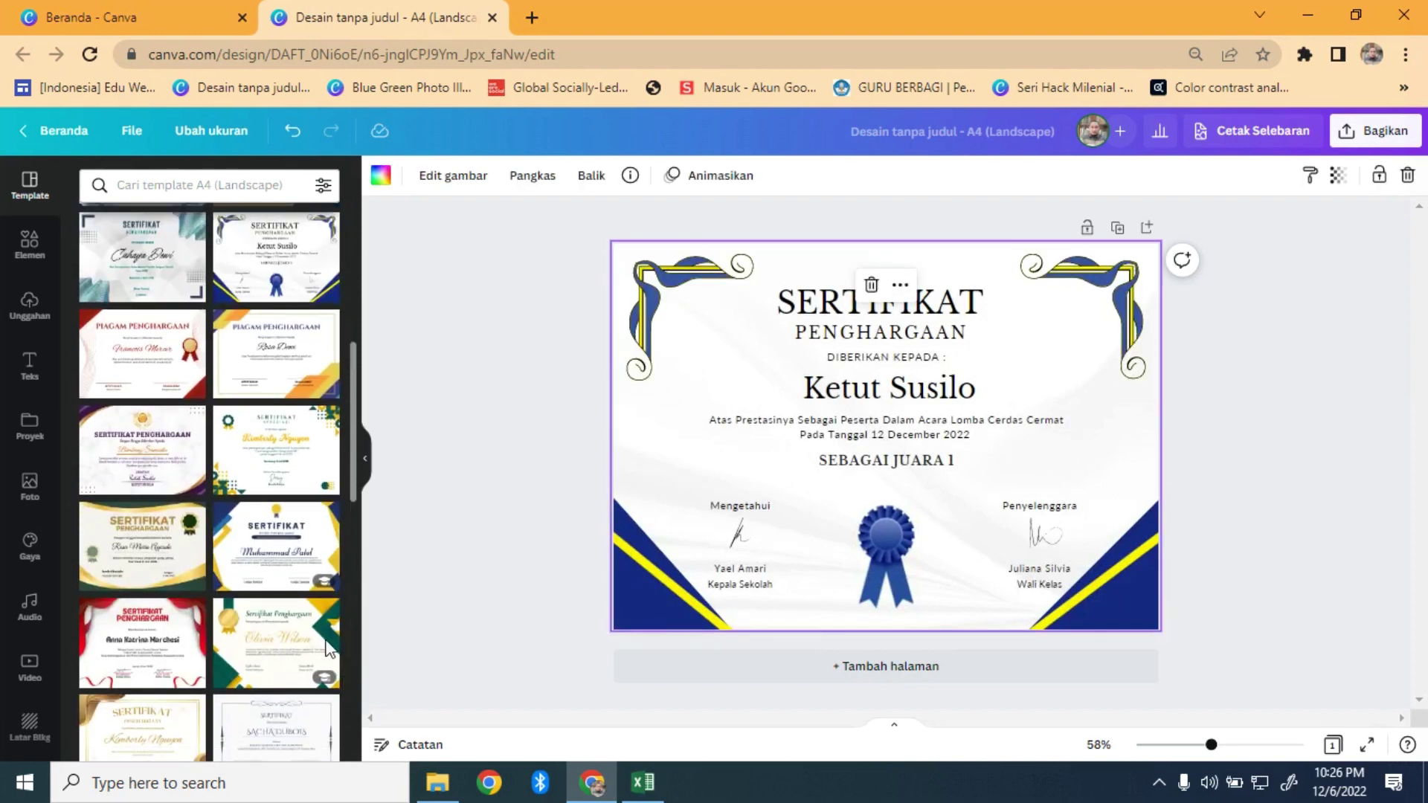
left_click(292, 533)
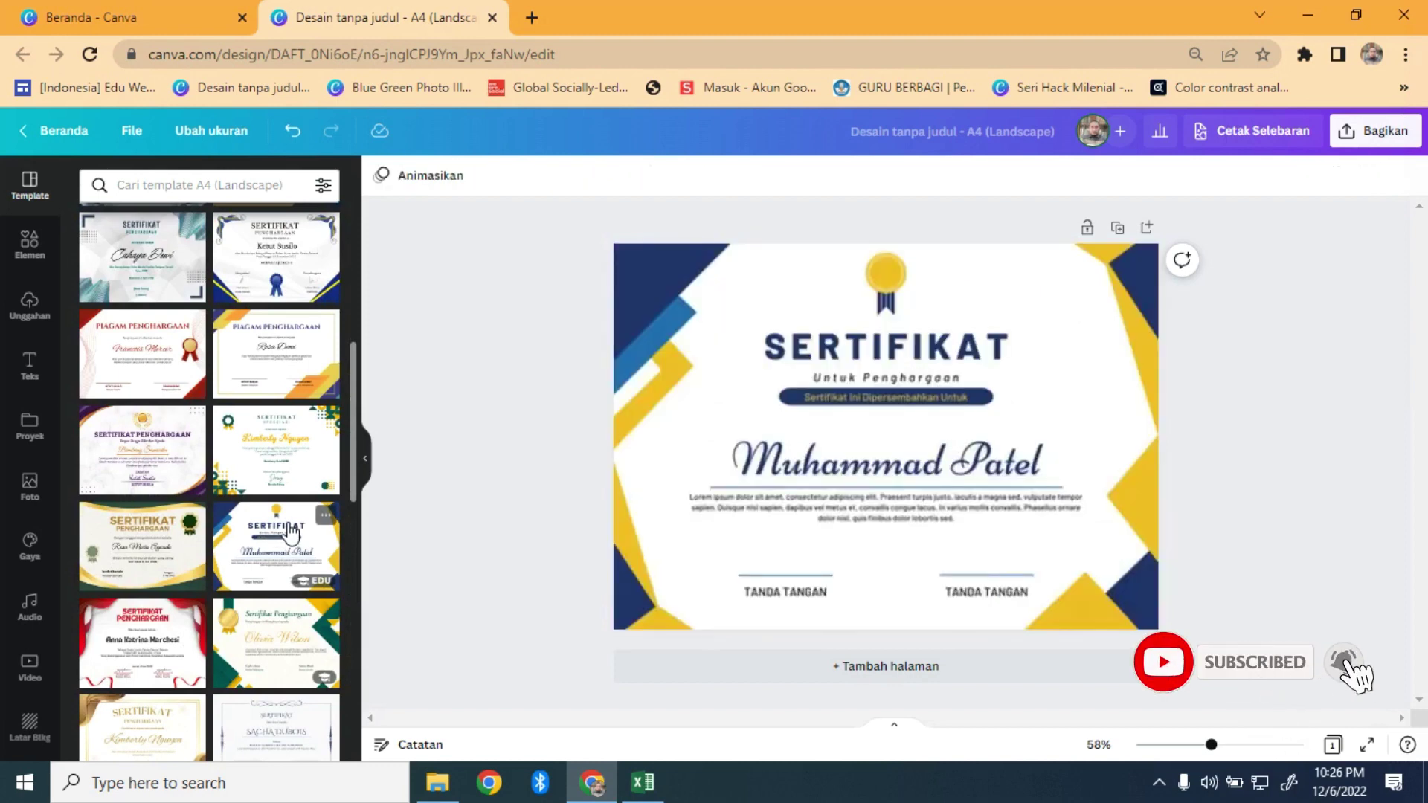
left_click(158, 647)
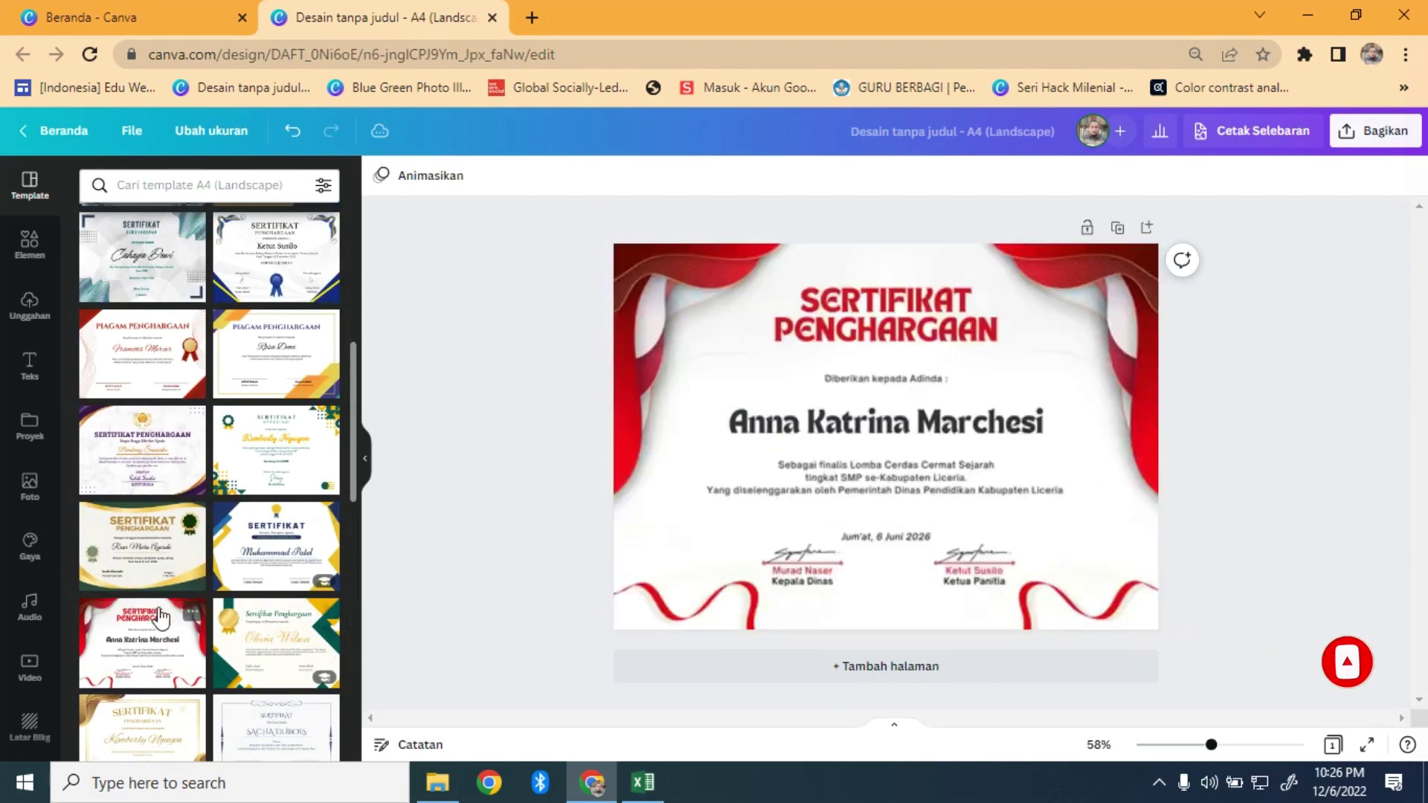
Apply the green and gold "Sertifikat Penghargaan" template with two rosettes to the page
left_click(162, 544)
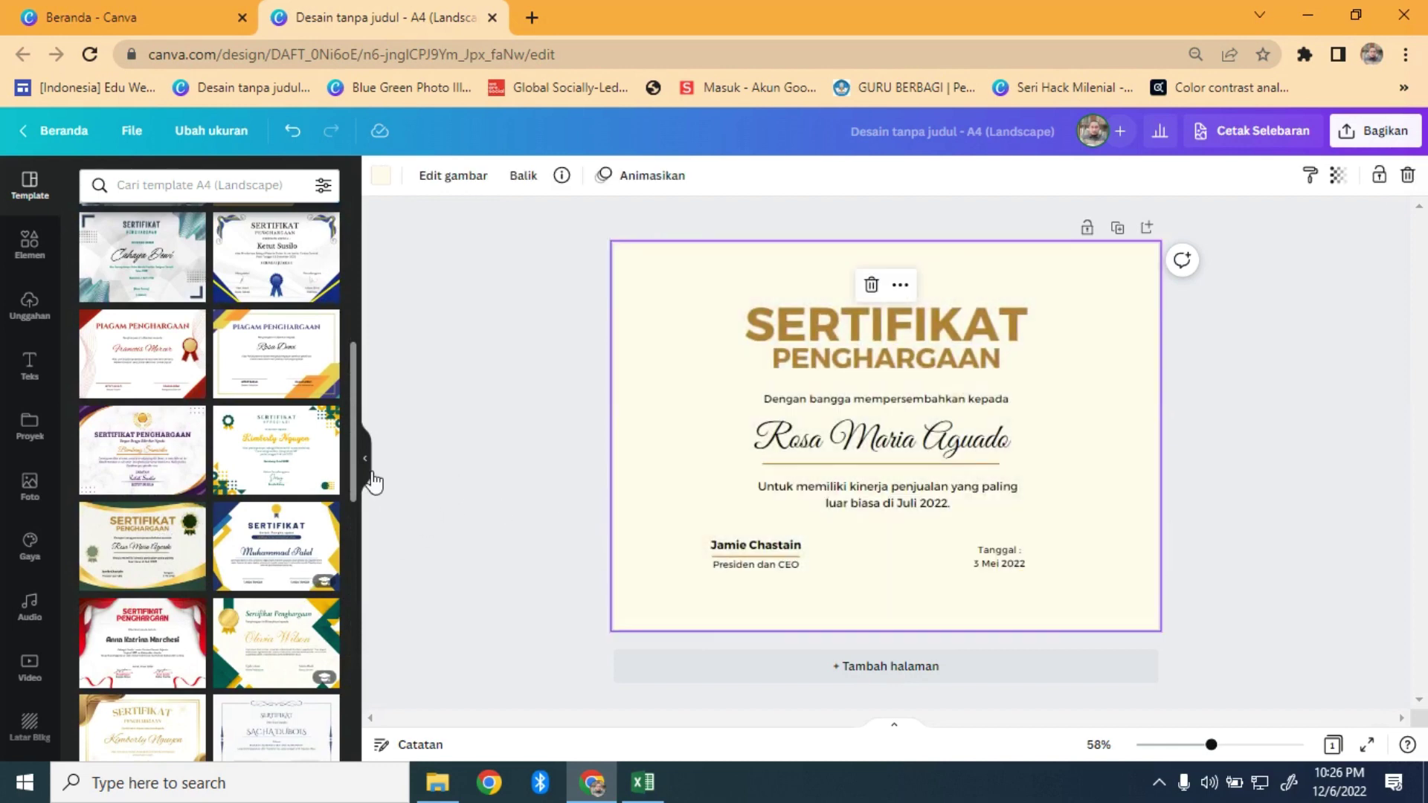
left_click_drag(352, 463, 364, 587)
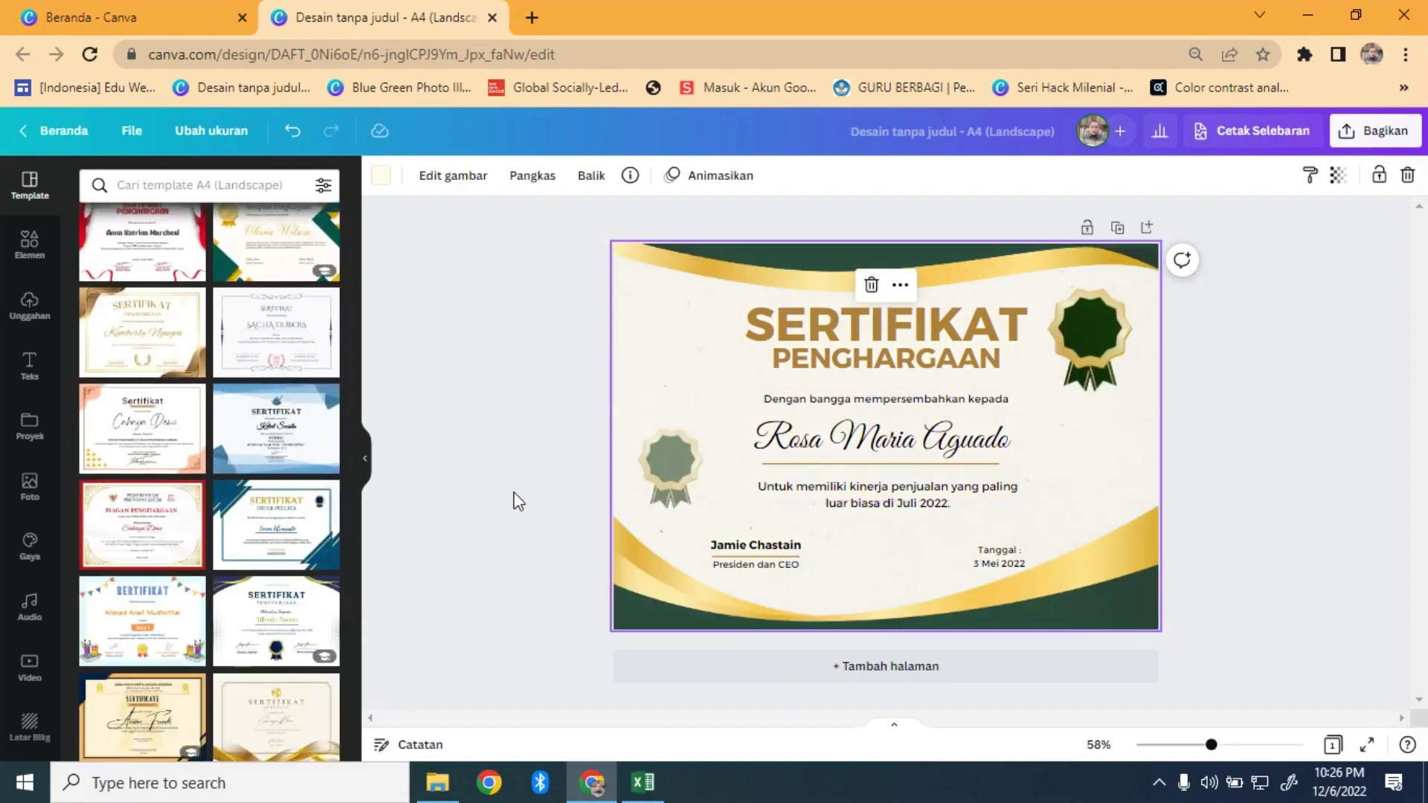
left_click(518, 501)
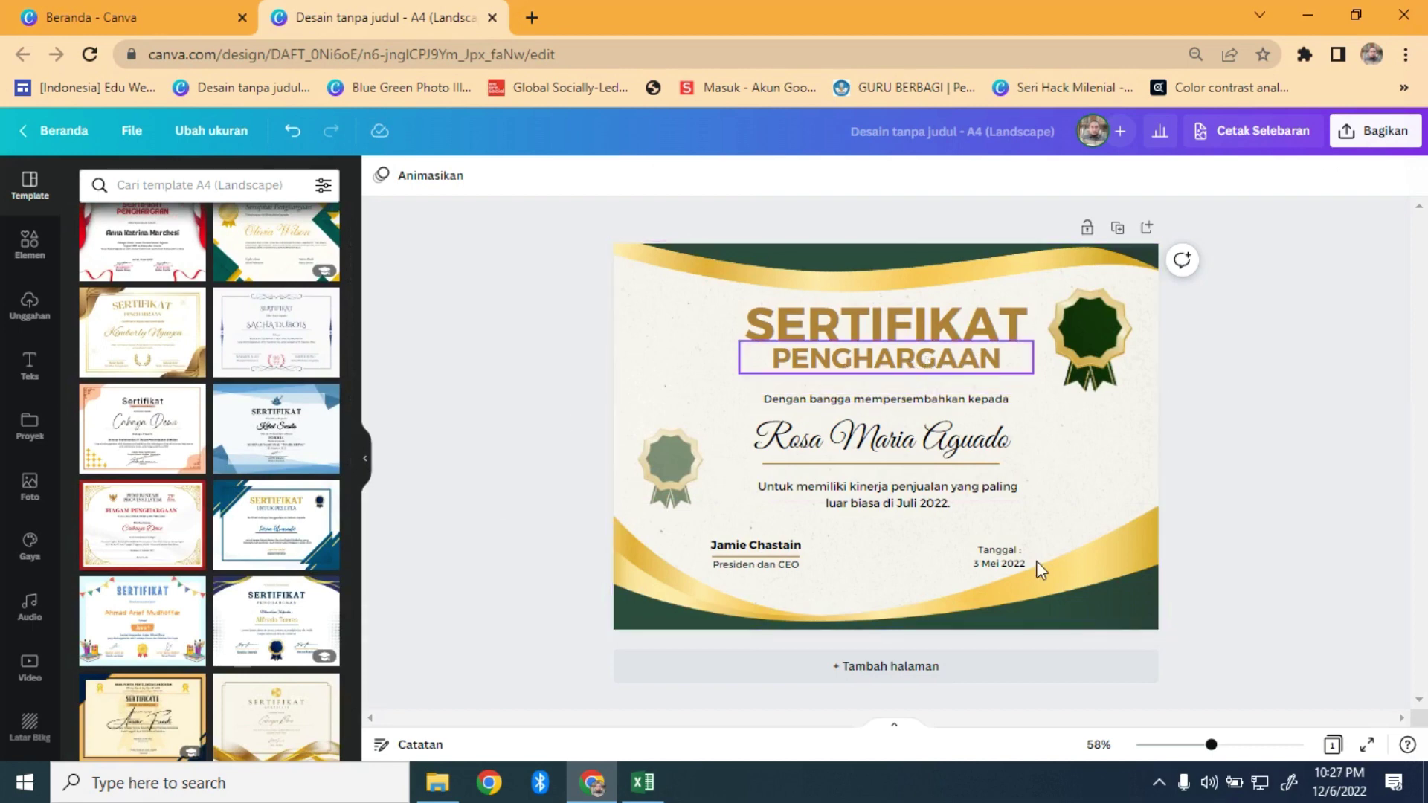
left_click(1226, 745)
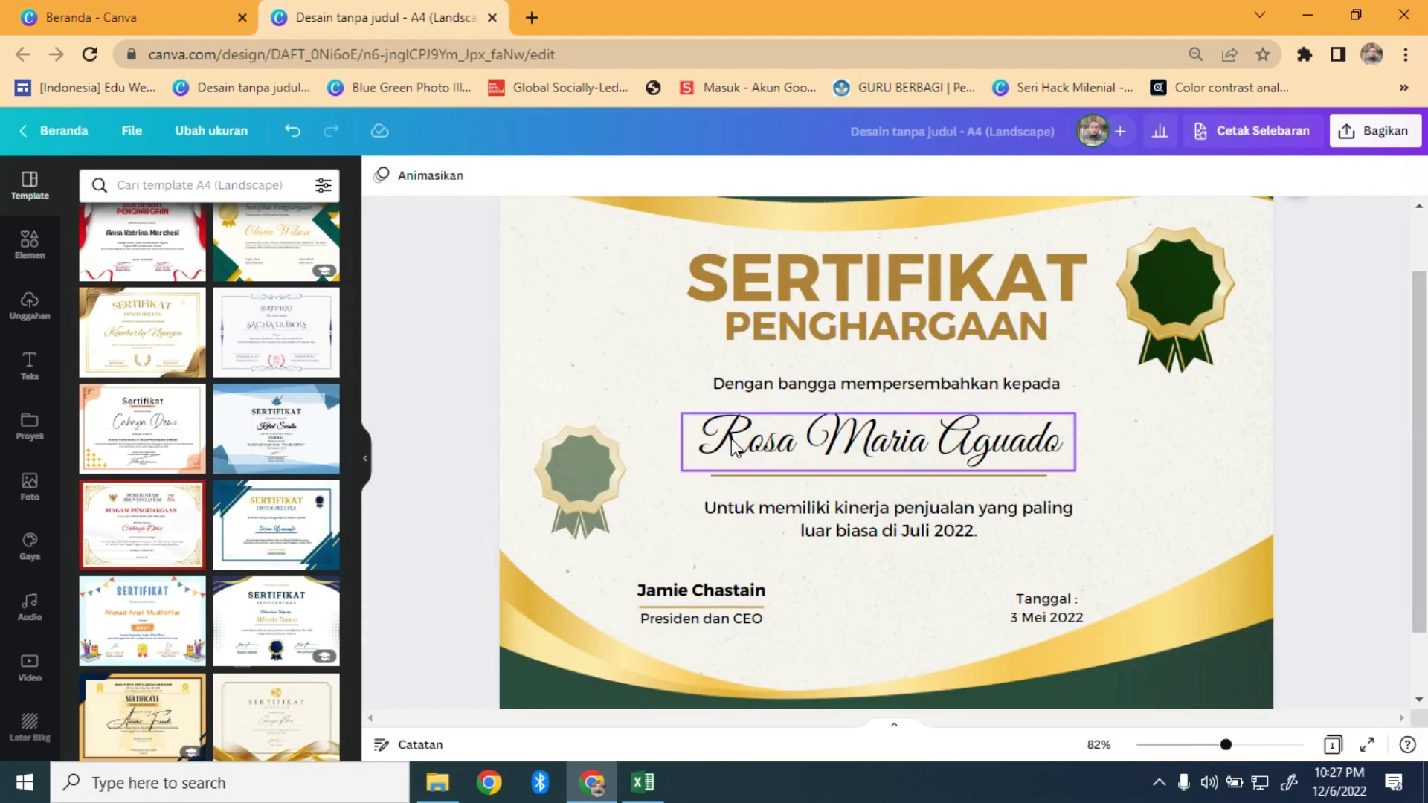
Move the "SERTIFIKAT" and "PENGHARGAAN" headings slightly upward on the certificate to free space beneath them
left_click(819, 290)
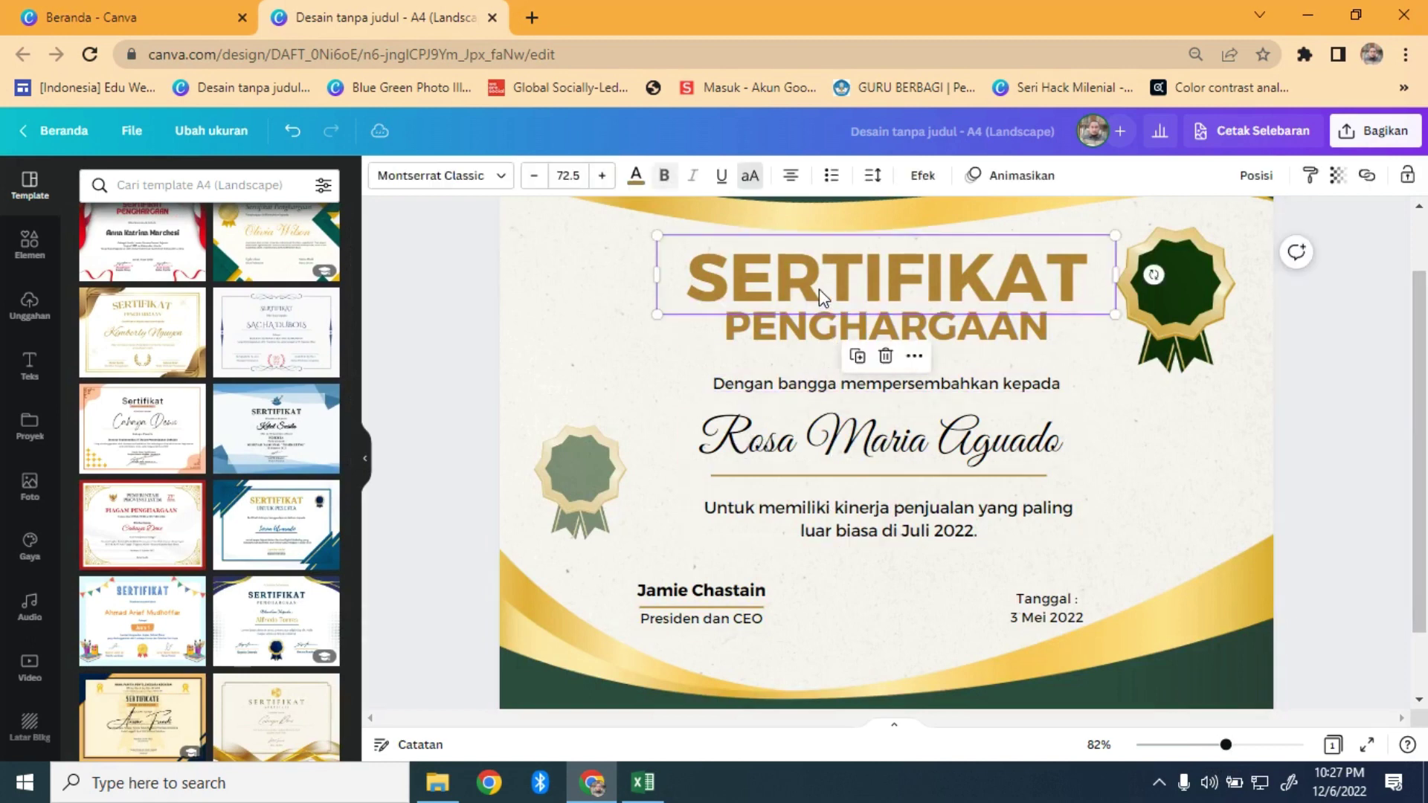
left_click_drag(819, 288, 846, 309)
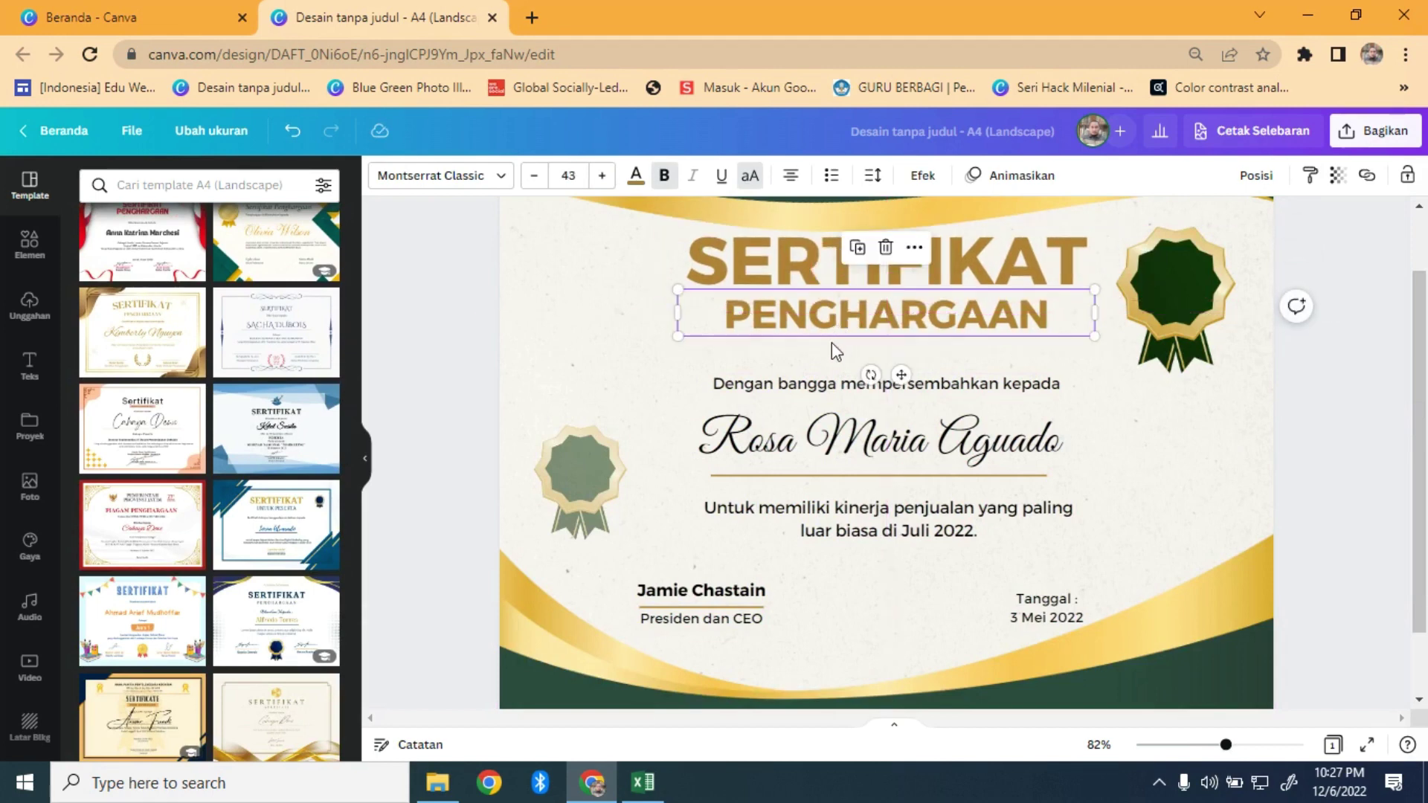
left_click(1255, 494)
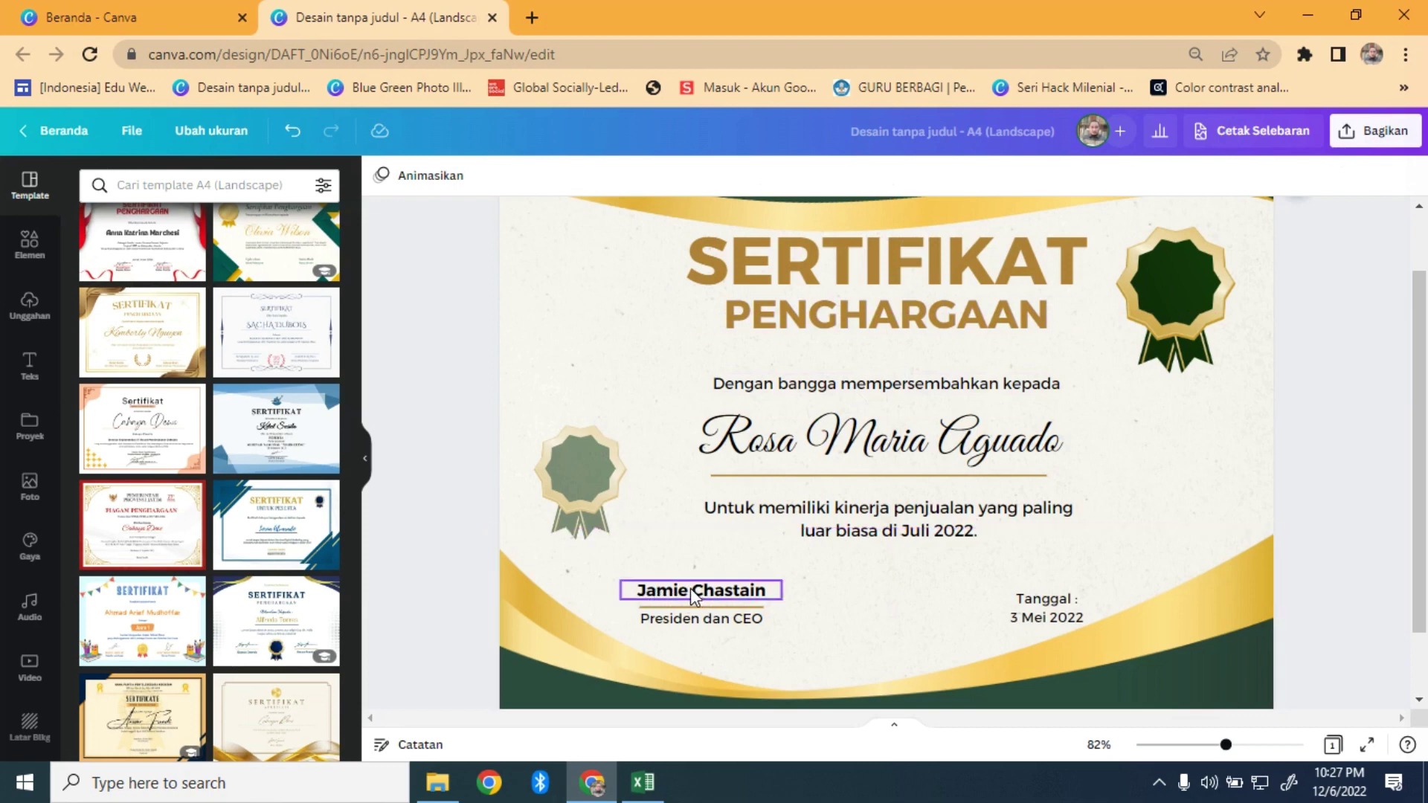
Duplicate the bold signatory name text and place the copy centred just below the "PENGHARGAAN" heading
left_click(691, 596)
key("ctrl+d")
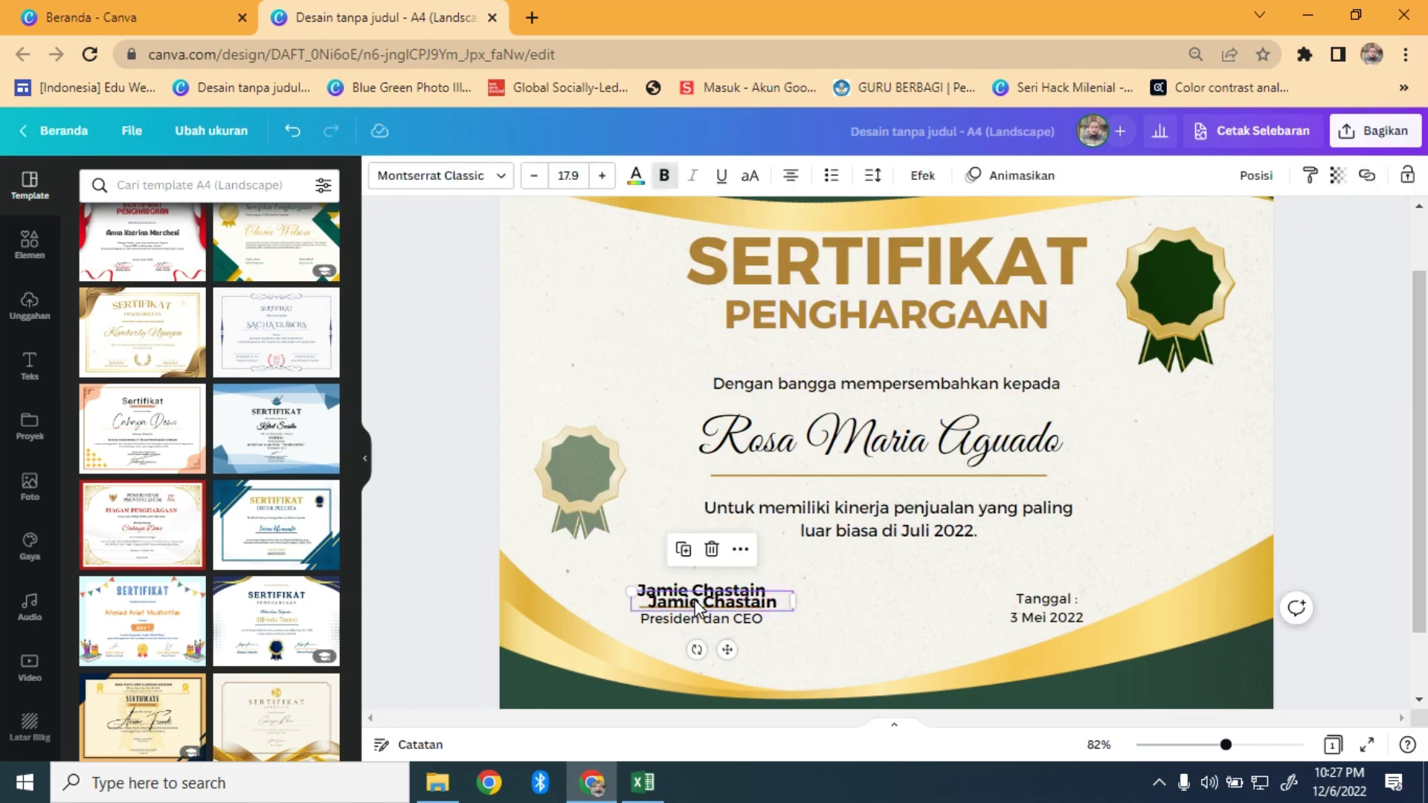
mouse_move(695, 604)
left_mouse_down()
mouse_move(714, 589)
mouse_move(785, 388)
mouse_move(855, 355)
left_mouse_up()
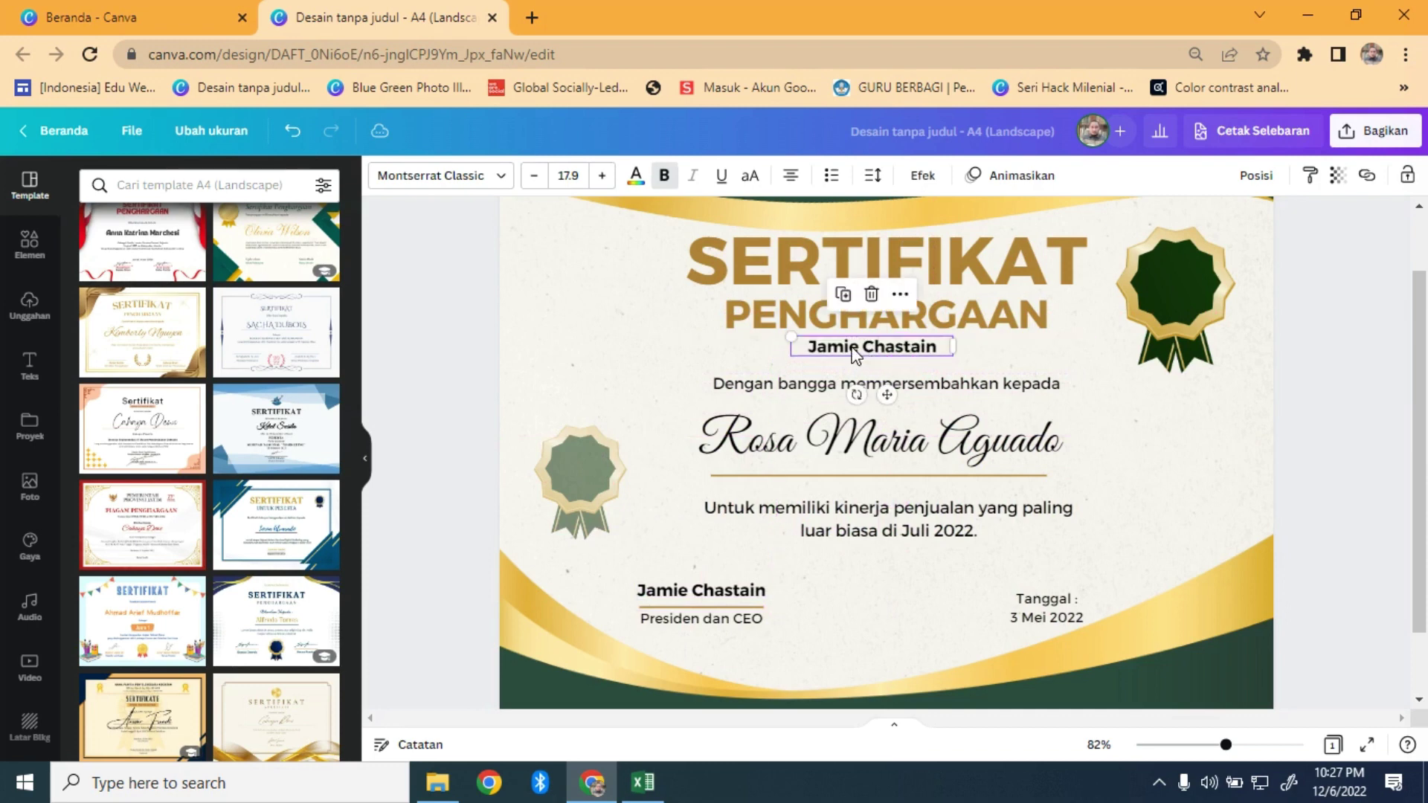
Replace the copied text below "PENGHARGAAN" with "Nomor" in regular, non-bold weight
double_click(856, 355)
type("no")
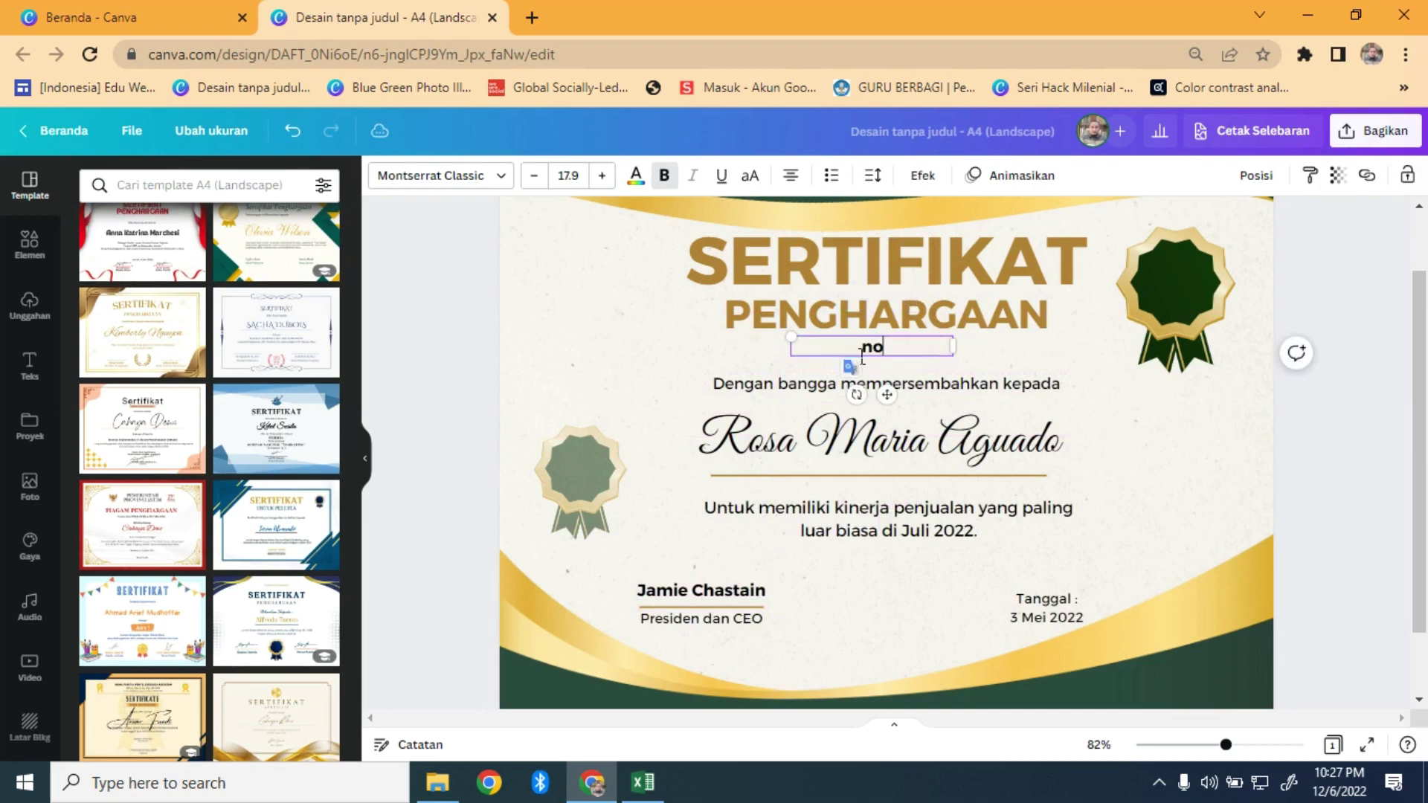
key("ctrl+b")
type("omro")
key("BackSpace")
key("BackSpace")
type("or")
left_click(528, 341)
left_click(890, 453)
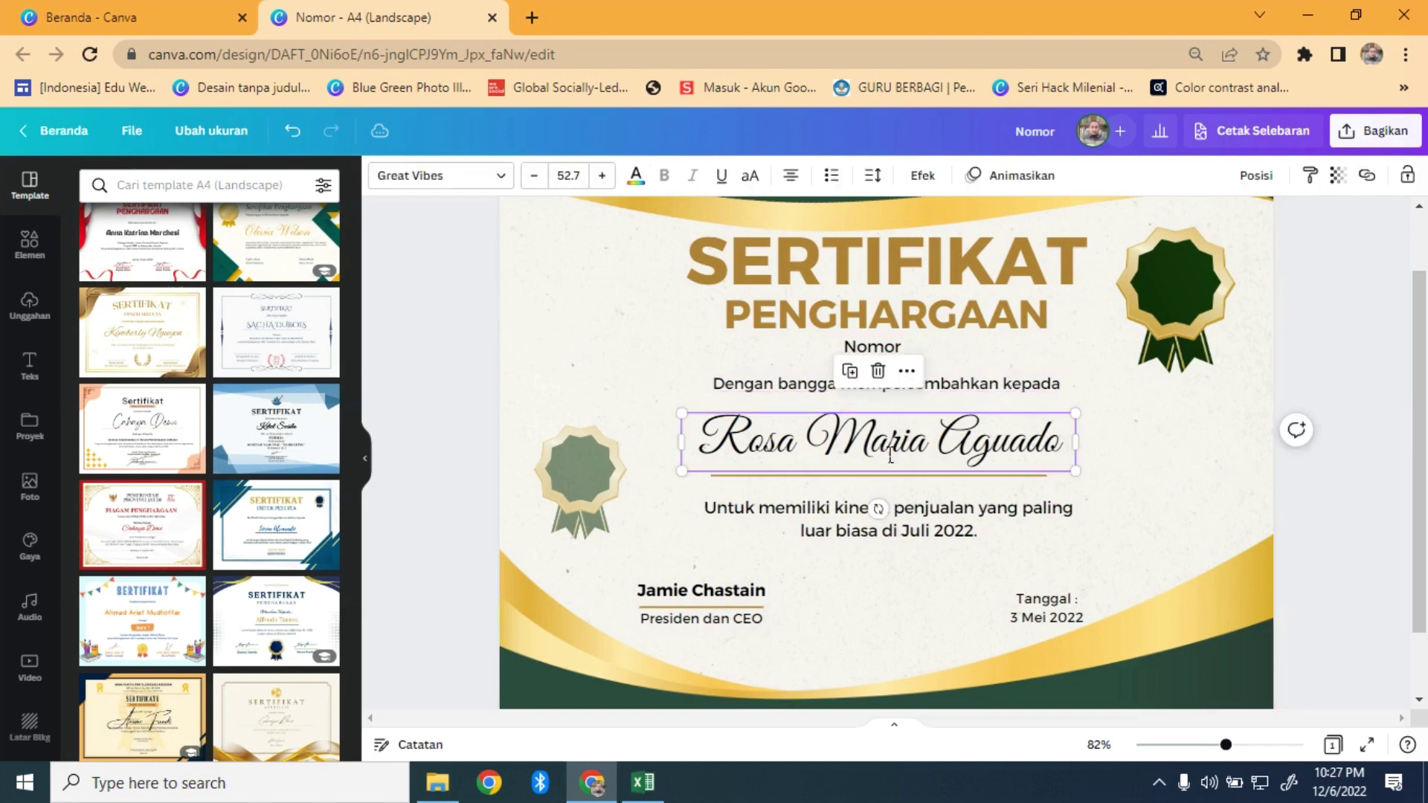